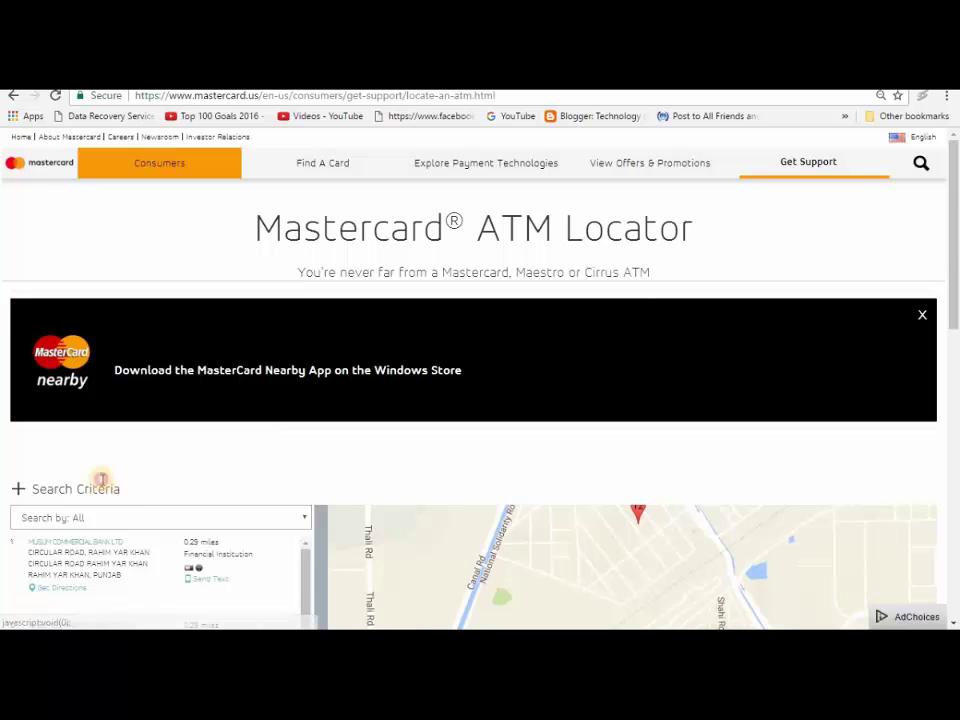
# Step: Return to the Google results and reopen Mastercard ATM Locator with an empty address search
pyautogui.moveTo(100, 486); pyautogui.dragTo(6, 456)
pyautogui.click(92, 519)
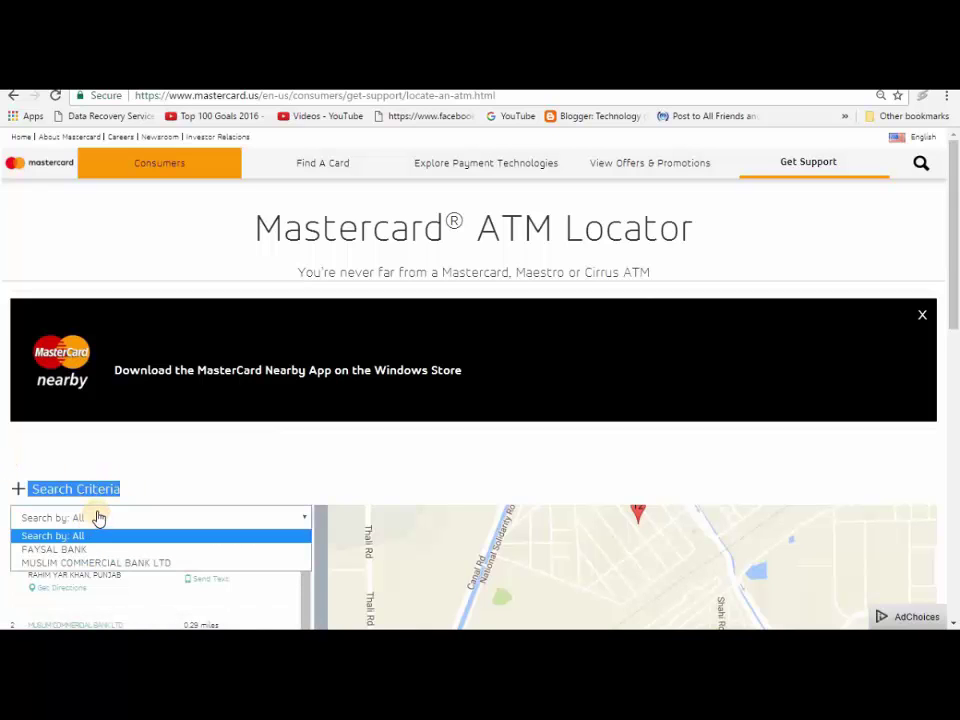
pyautogui.click(216, 413)
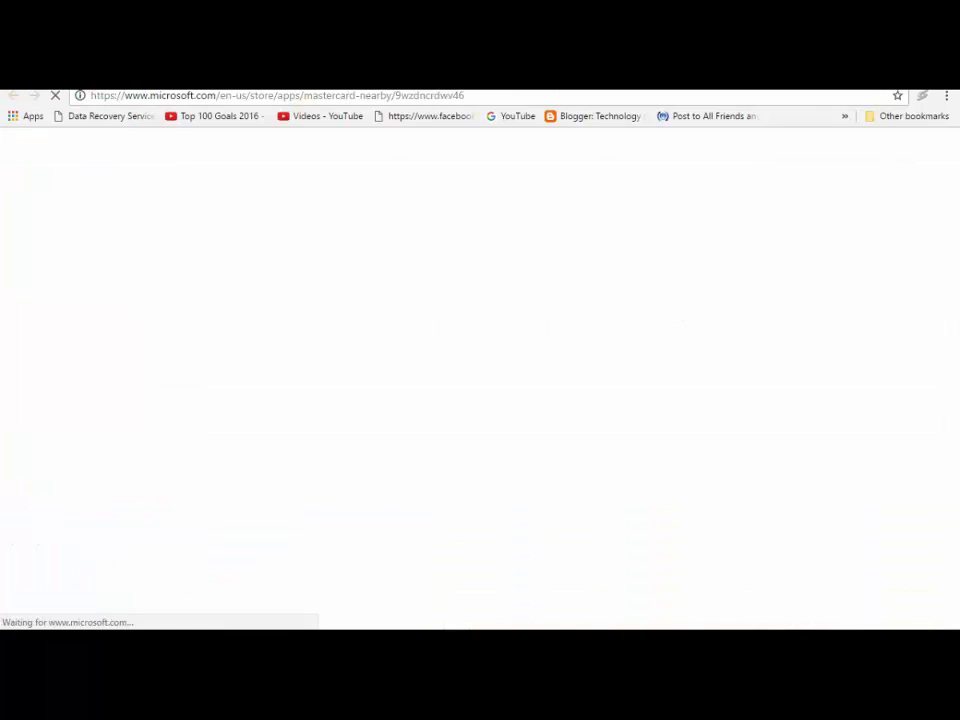
pyautogui.click(13, 95)
pyautogui.click(13, 95)
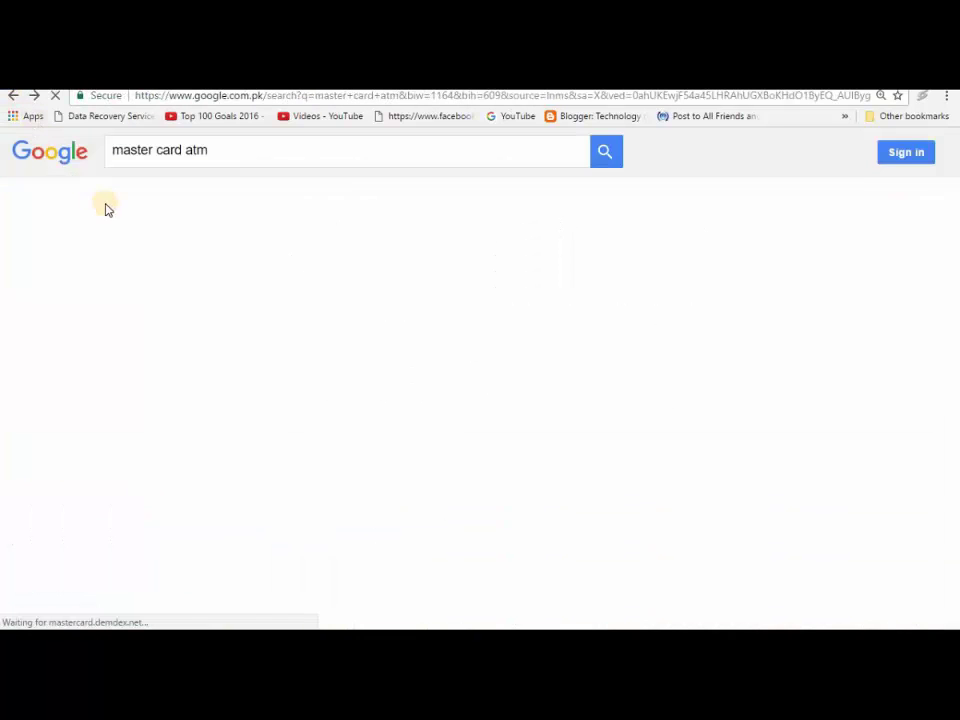
pyautogui.click(194, 327)
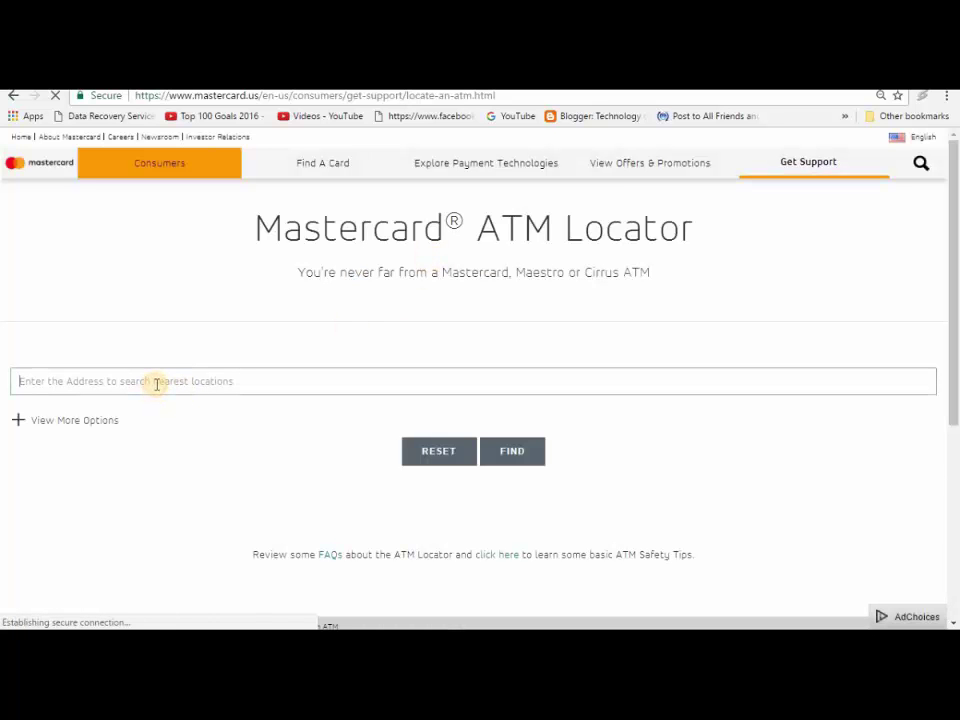
# Step: Search for ATMs near Rahim Yar Khan, Pakistan, from the 'PAKI' suggestion
pyautogui.click(157, 383)
pyautogui.write('PAKI')
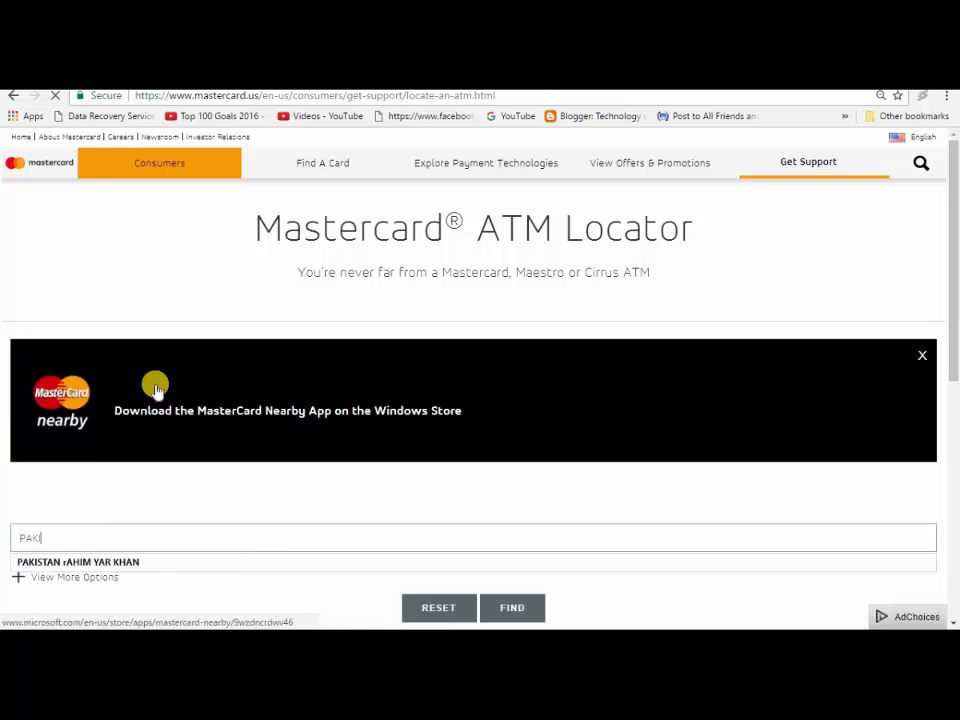
pyautogui.press('Down')
pyautogui.press('Return')
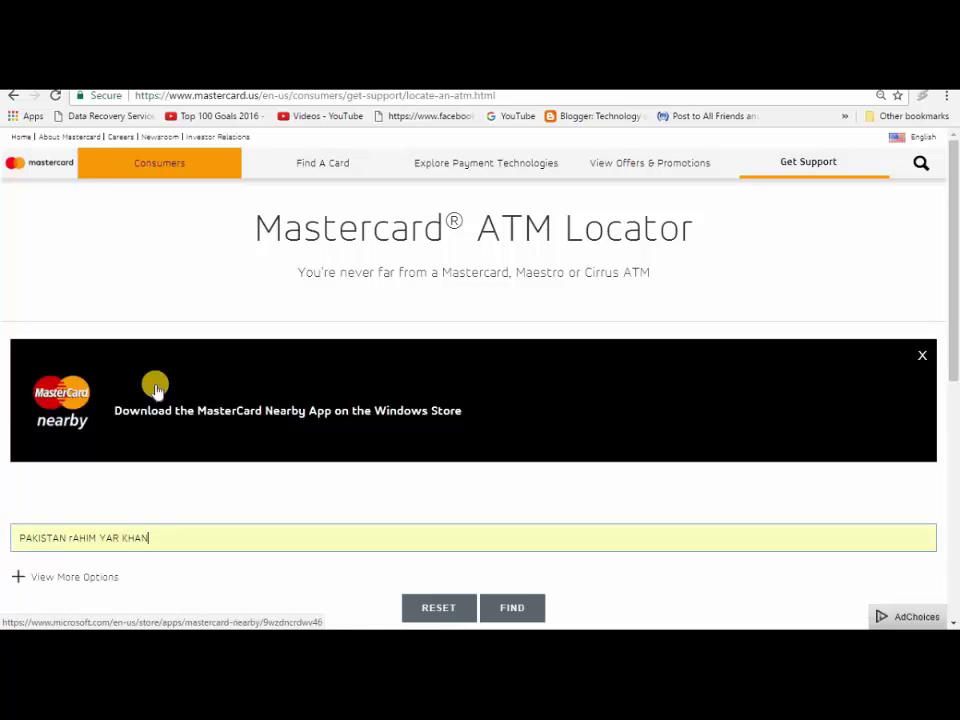
pyautogui.click(513, 613)
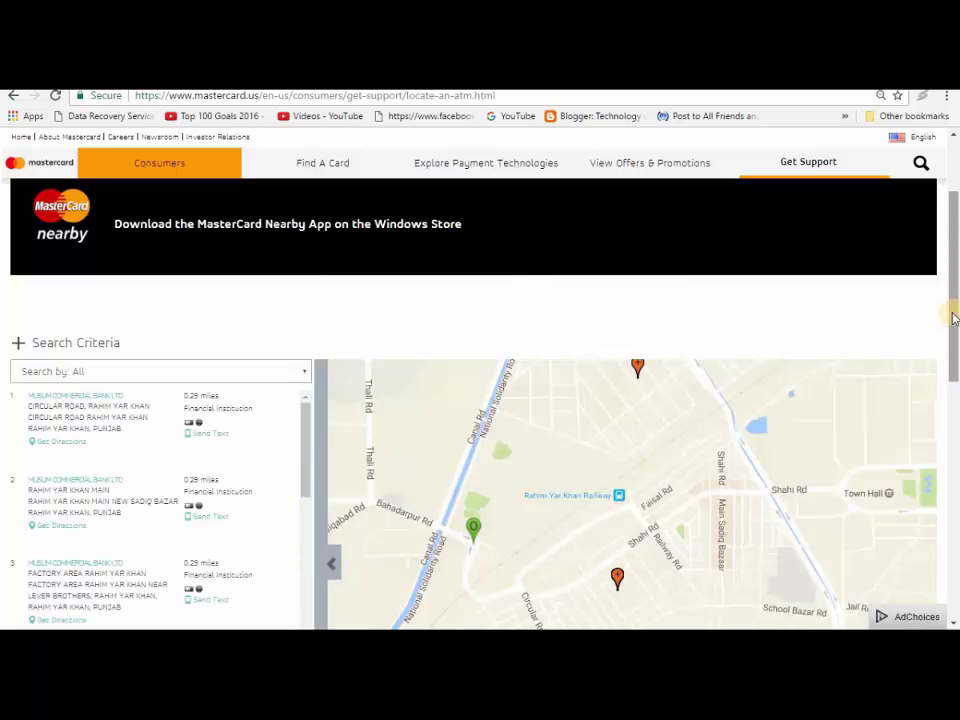
# Step: Browse the nearby ATM results, then close the tab to reach the ClickBank Payoneer article
pyautogui.scroll(-2, 951, 340)
pyautogui.moveTo(952, 375); pyautogui.dragTo(955, 322)
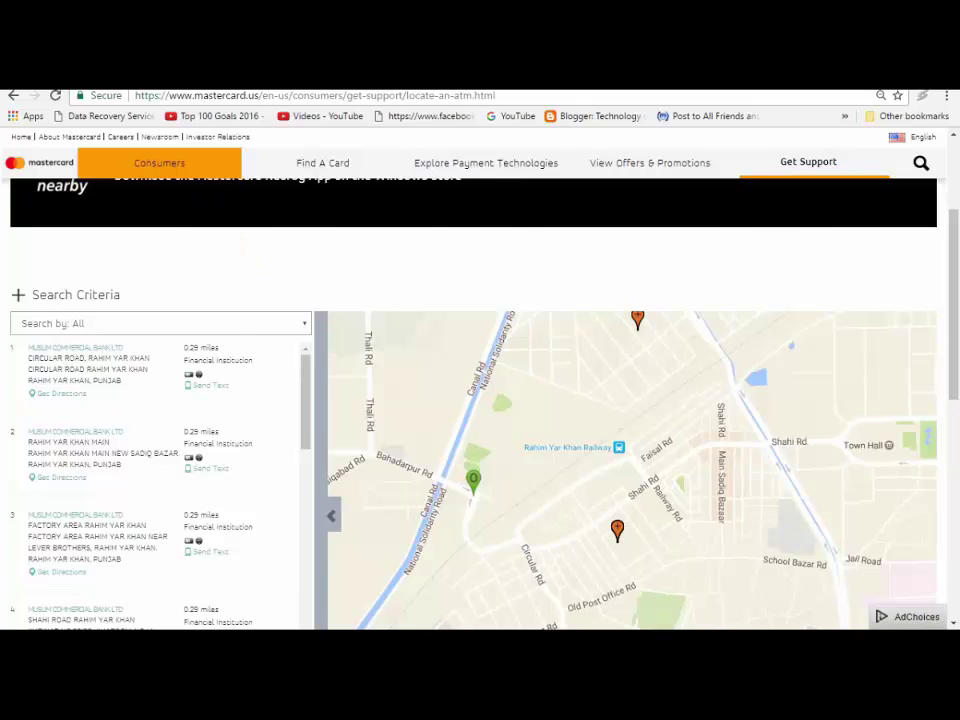
pyautogui.hotkey('ctrl', 'w')
# Step: Follow the Payoneer MasterCard link and sign up with the Prepaid MasterCard Card method
pyautogui.click(557, 342)
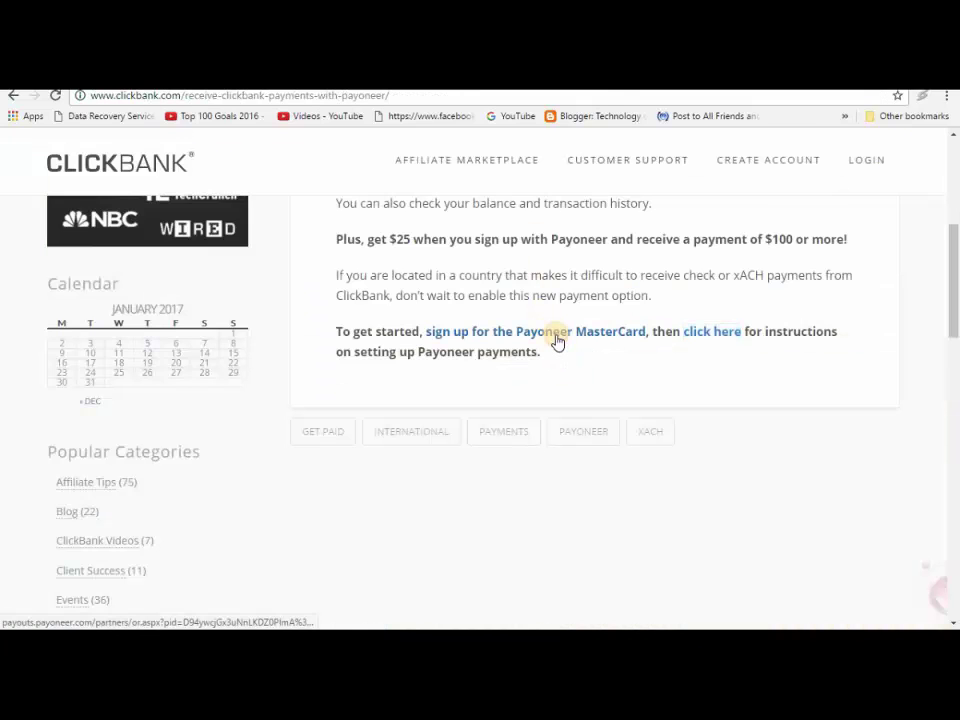
pyautogui.click(557, 342)
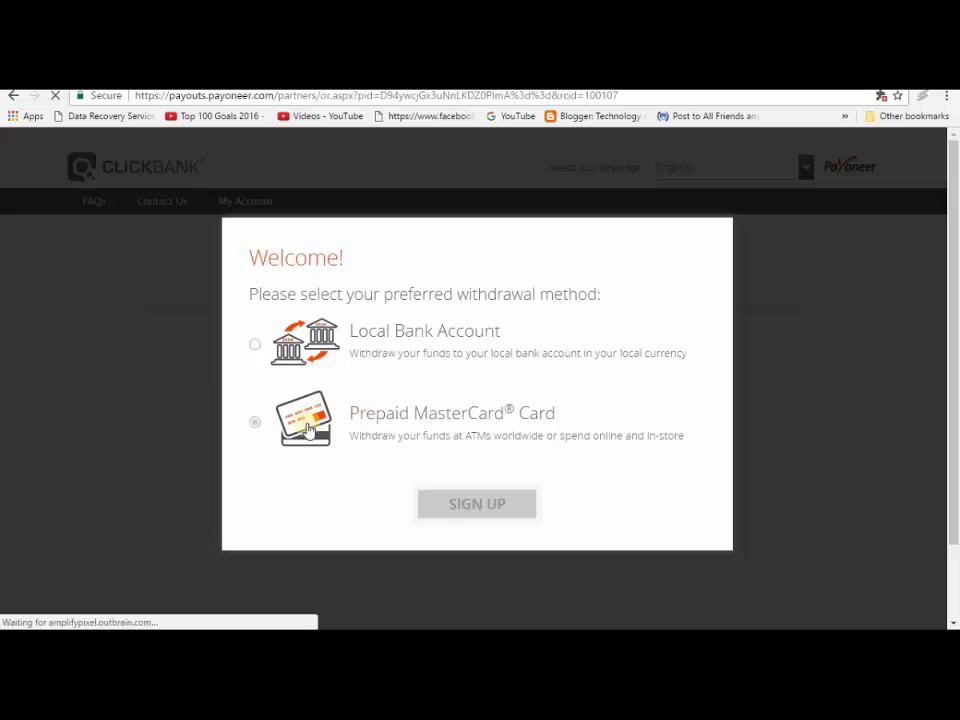
pyautogui.click(252, 425)
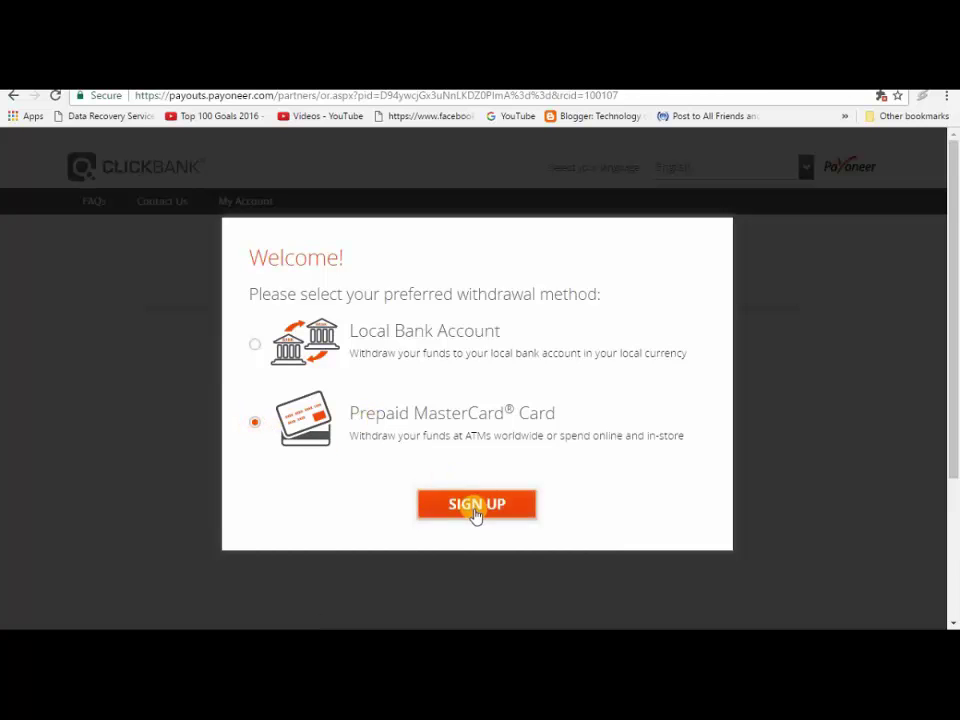
pyautogui.click(475, 508)
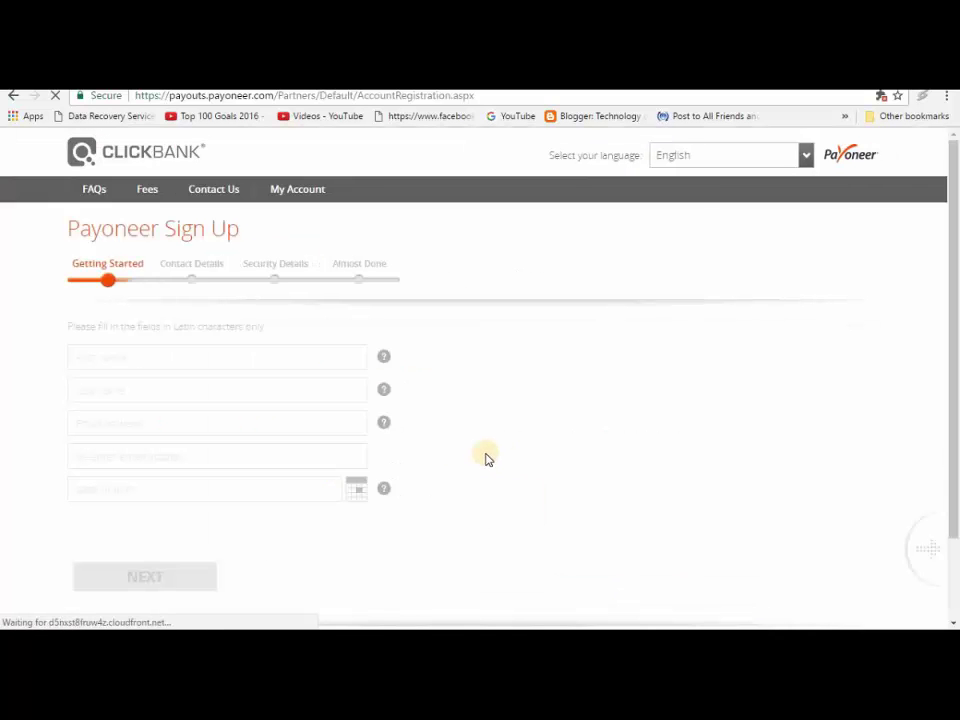
# Step: Enter the first and last name on the Getting Started form
pyautogui.click(119, 357)
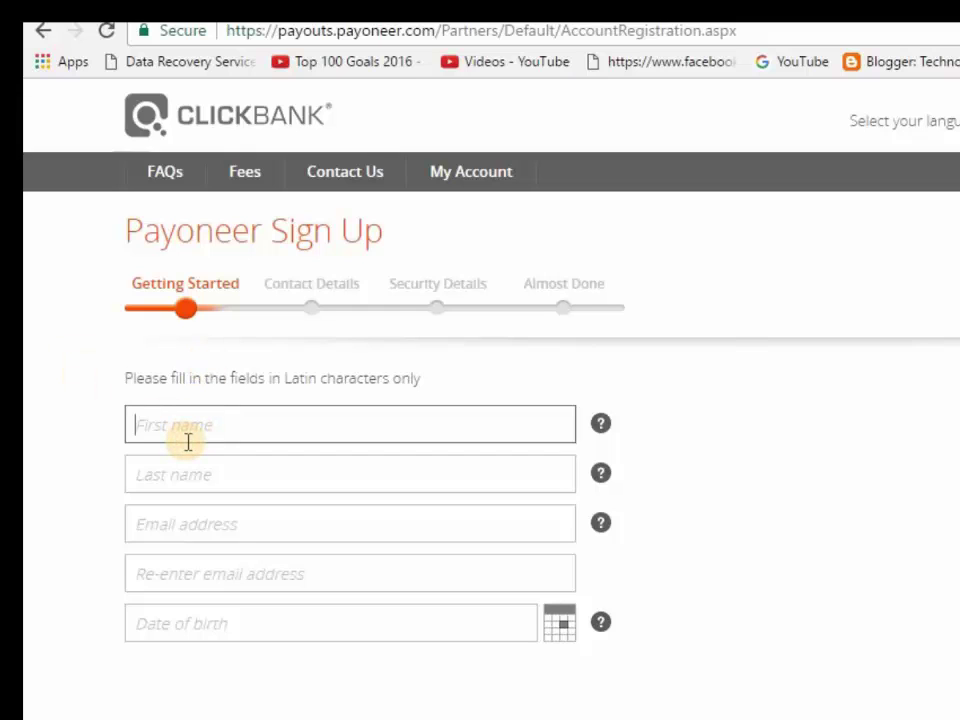
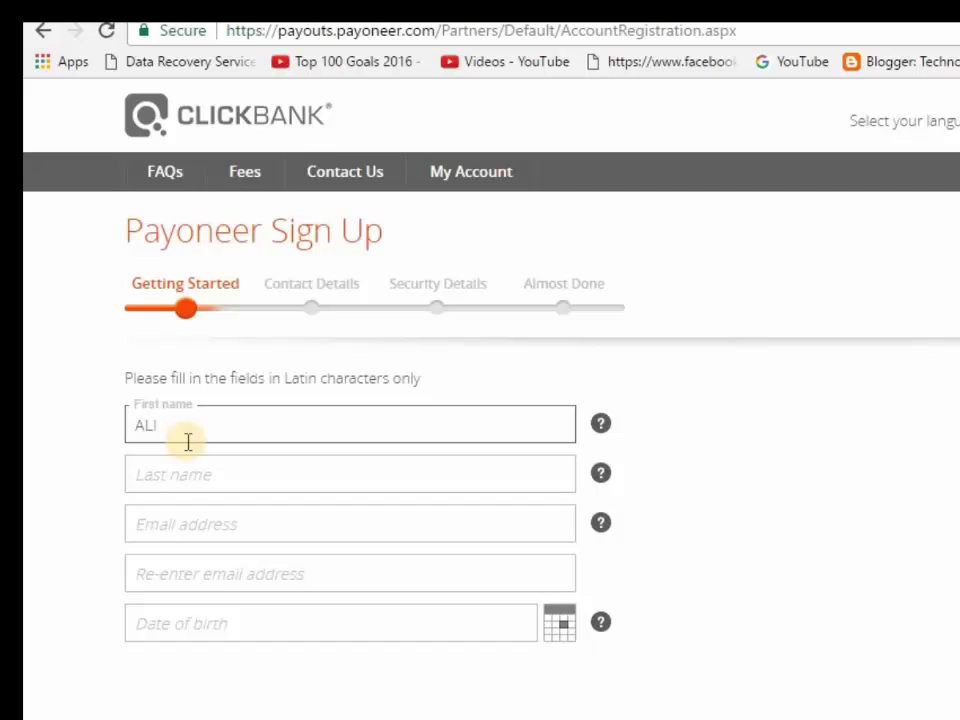
pyautogui.click(179, 469)
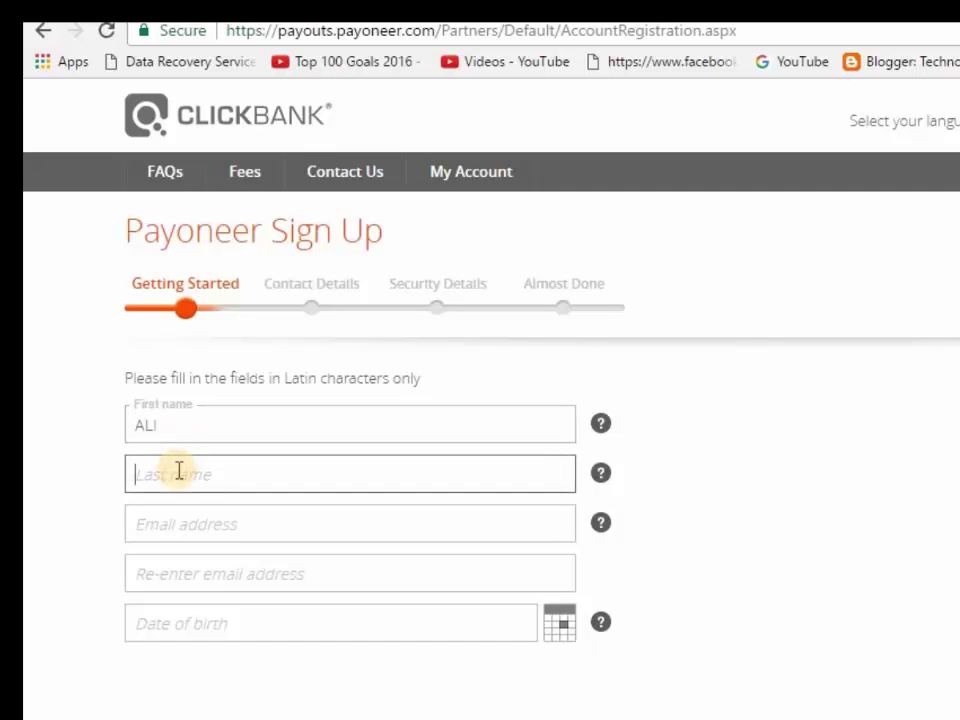
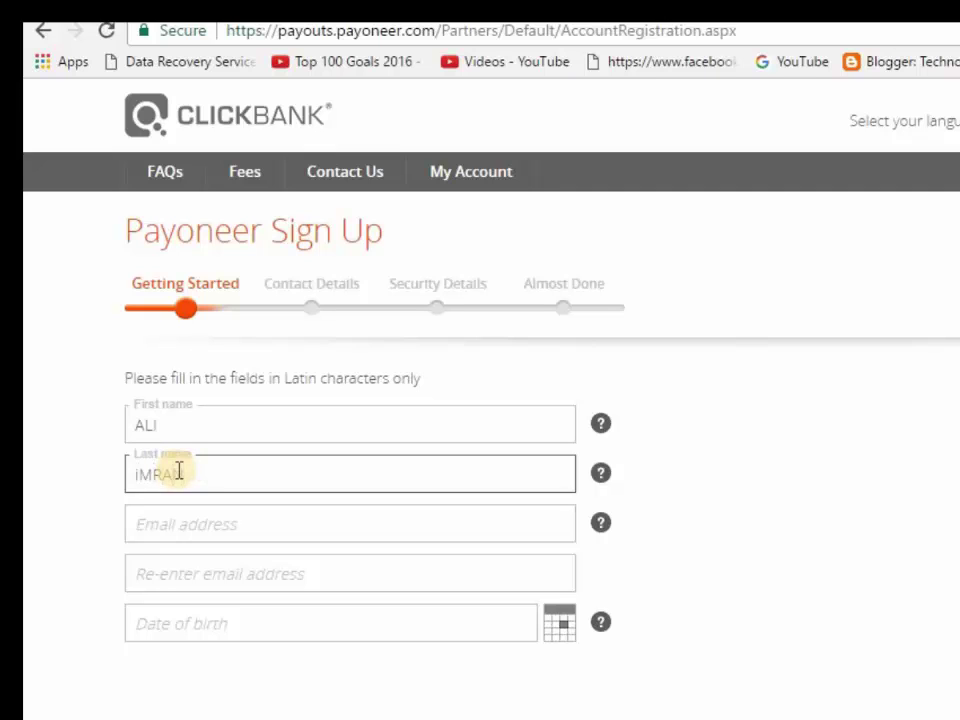
# Step: Enter the email address and paste it into the confirmation field
pyautogui.press('Tab')
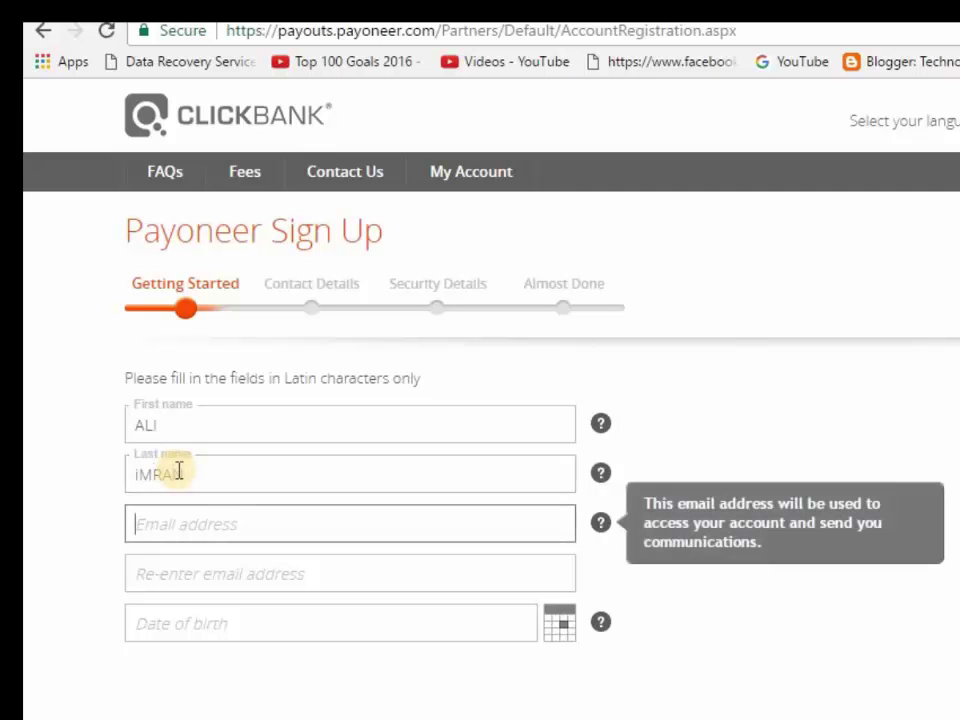
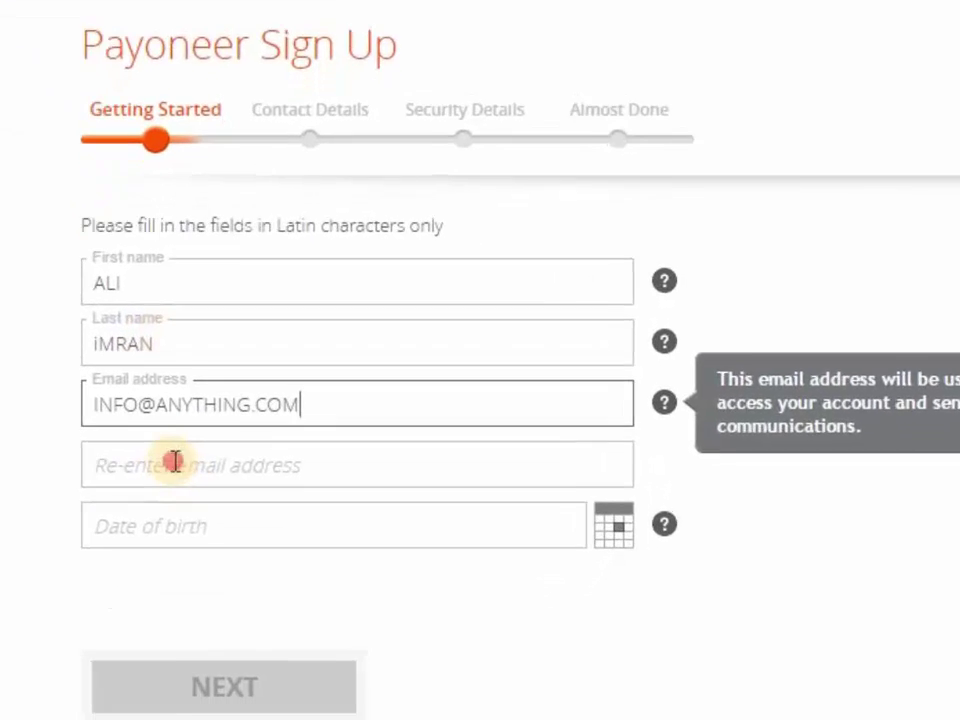
pyautogui.click(183, 527)
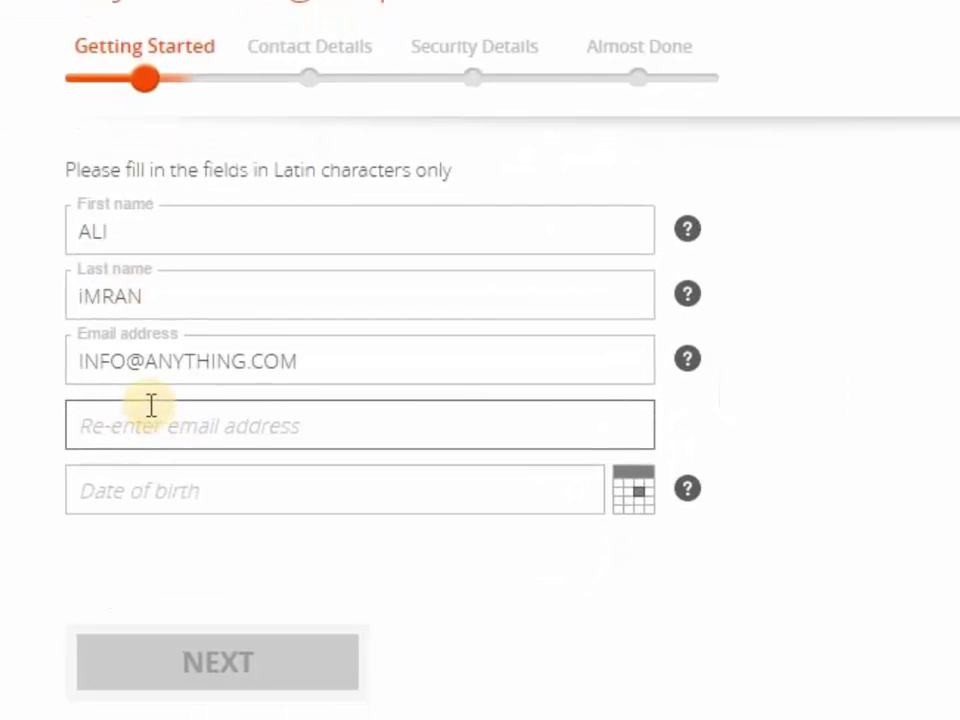
pyautogui.tripleClick(300, 361)
pyautogui.hotkey('ctrl', 'c')
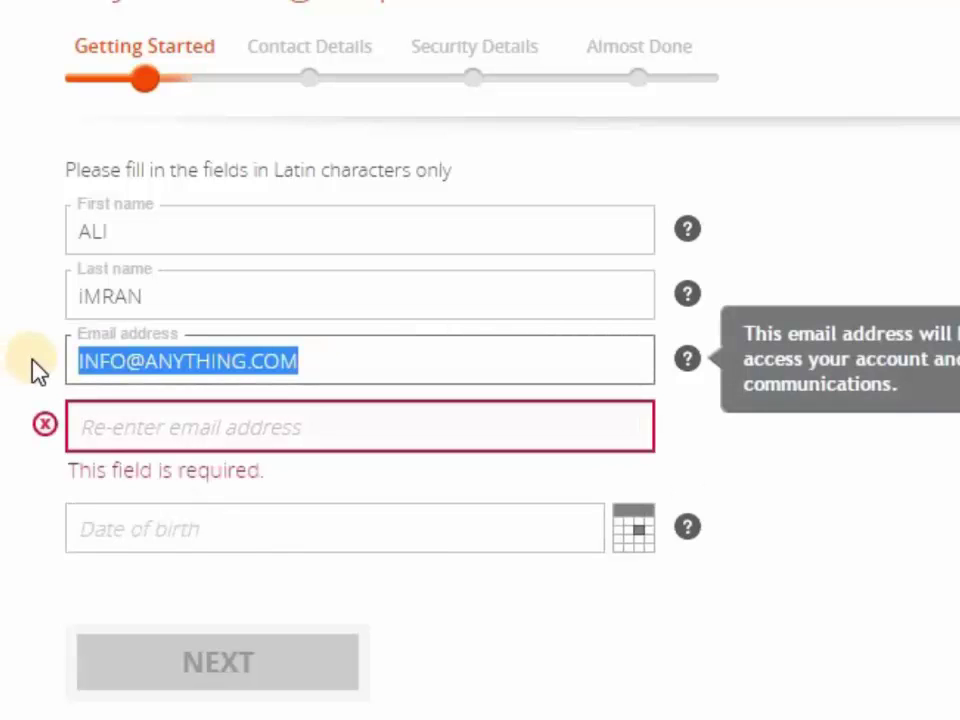
pyautogui.click(217, 427)
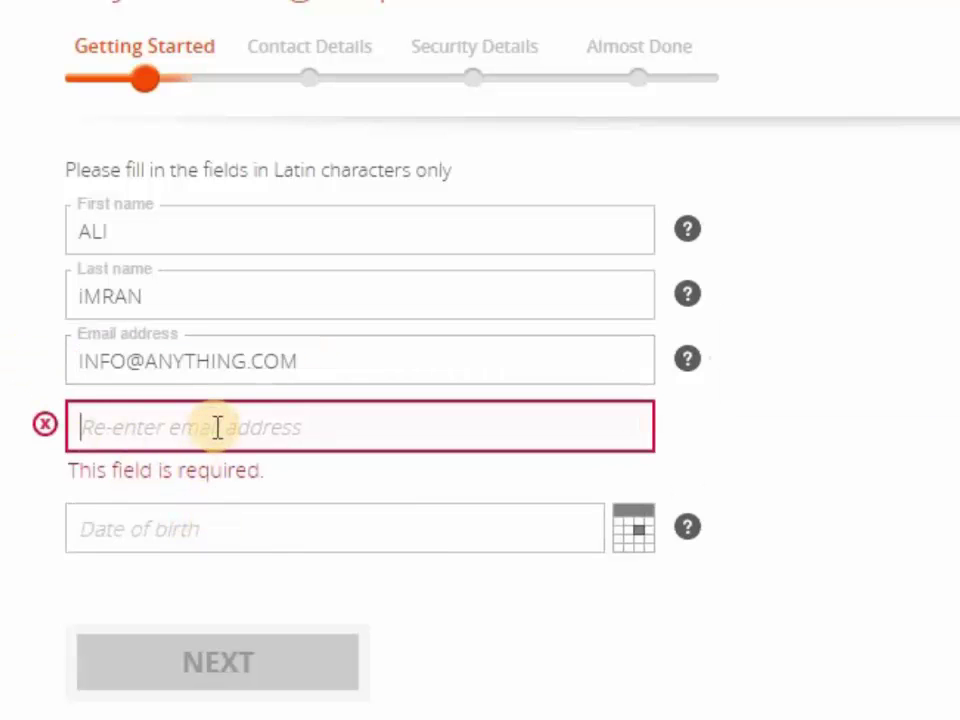
pyautogui.hotkey('ctrl', 'v')
# Step: Set the date of birth to January 1, 1985 in the calendar
pyautogui.click(191, 540)
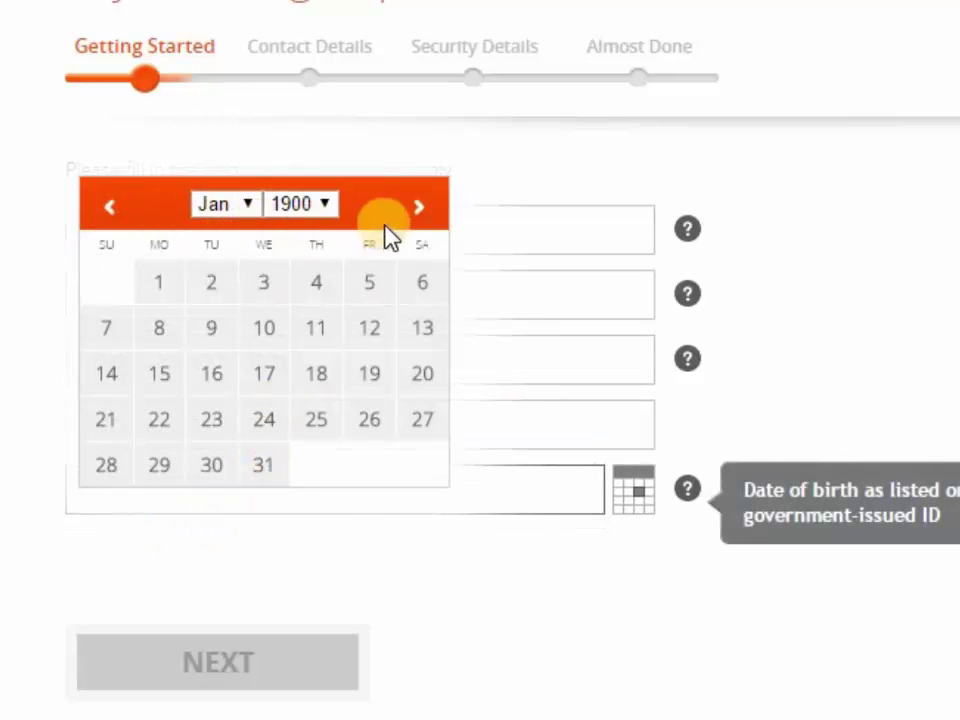
pyautogui.click(300, 204)
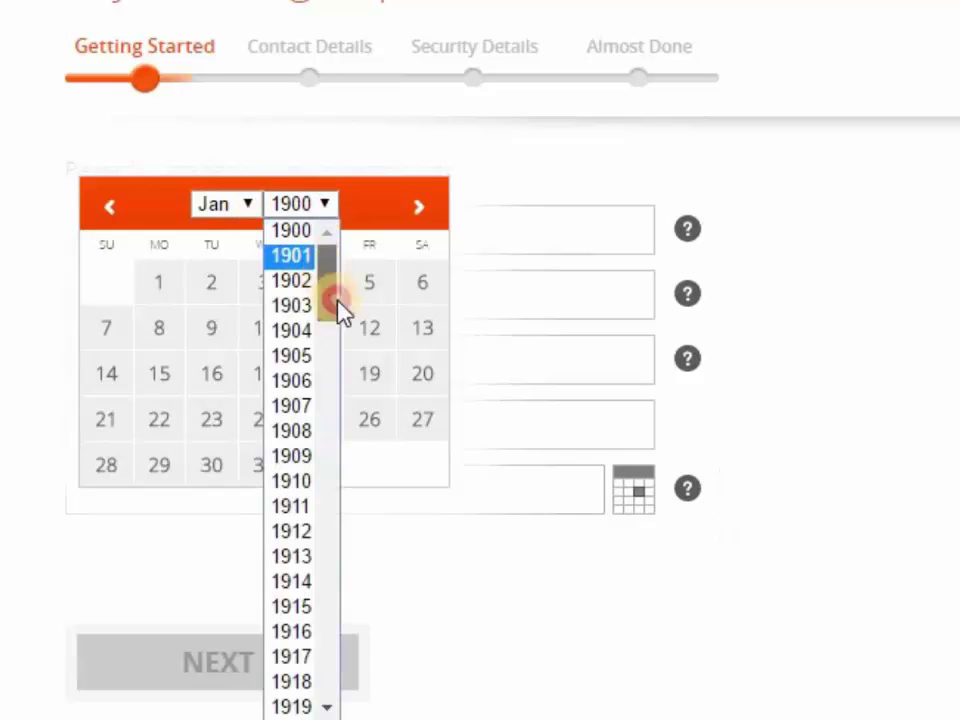
pyautogui.moveTo(339, 305); pyautogui.dragTo(348, 556)
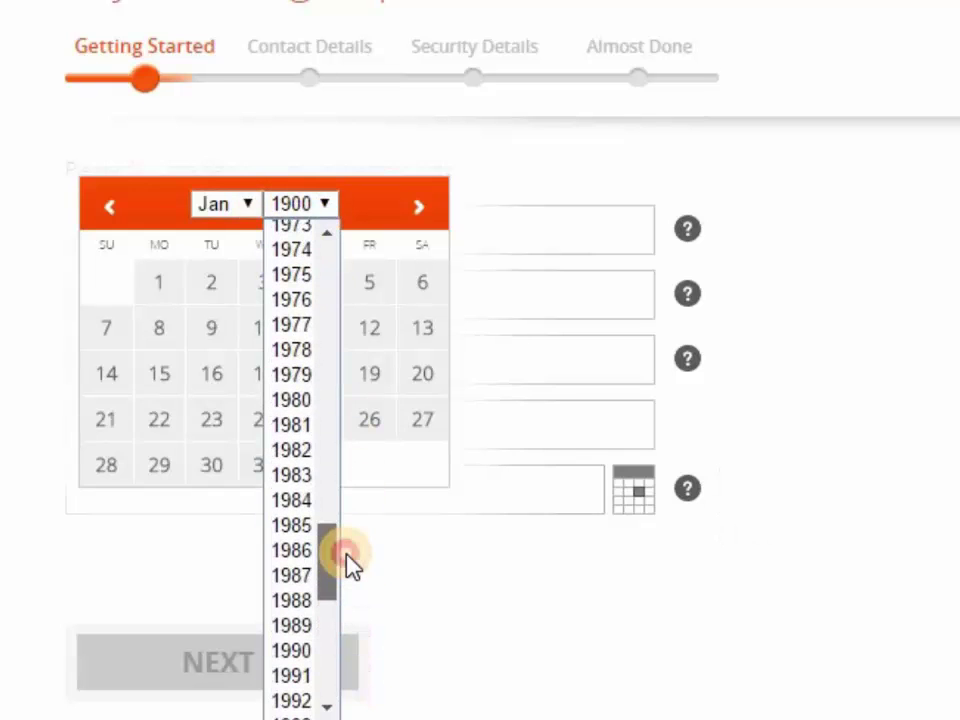
pyautogui.click(300, 524)
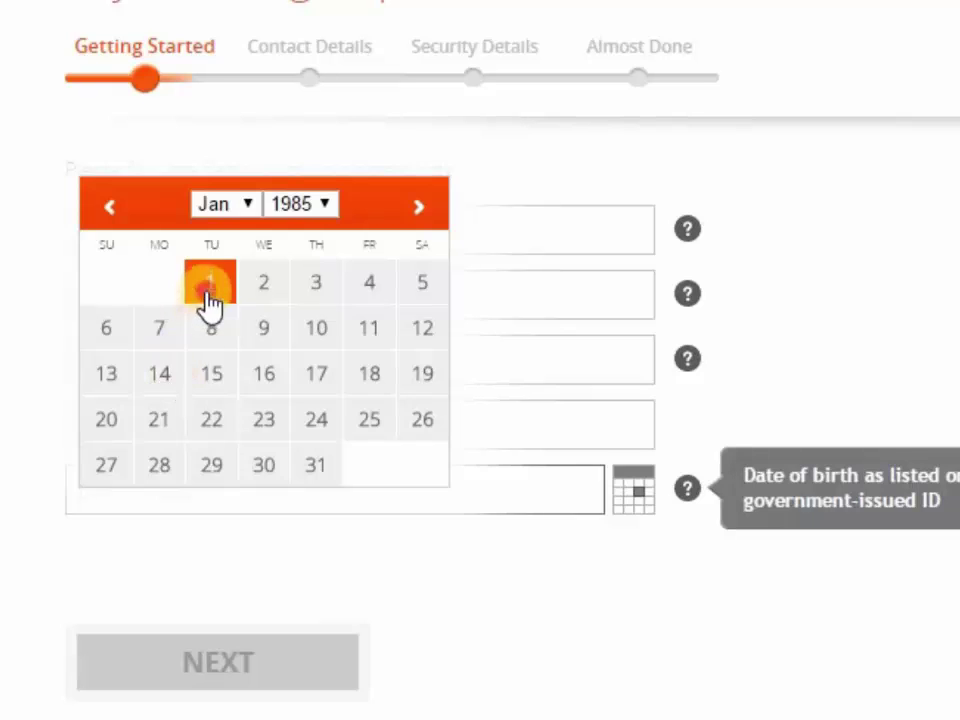
pyautogui.click(208, 290)
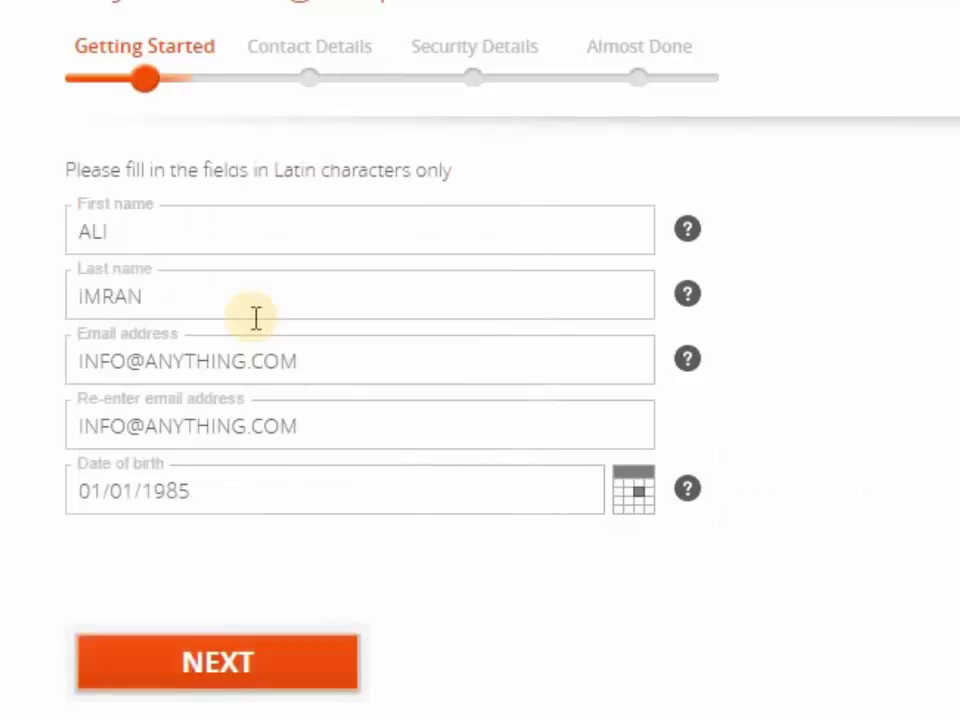
# Step: Continue to Contact Details and work through the street address and city fields
pyautogui.click(228, 662)
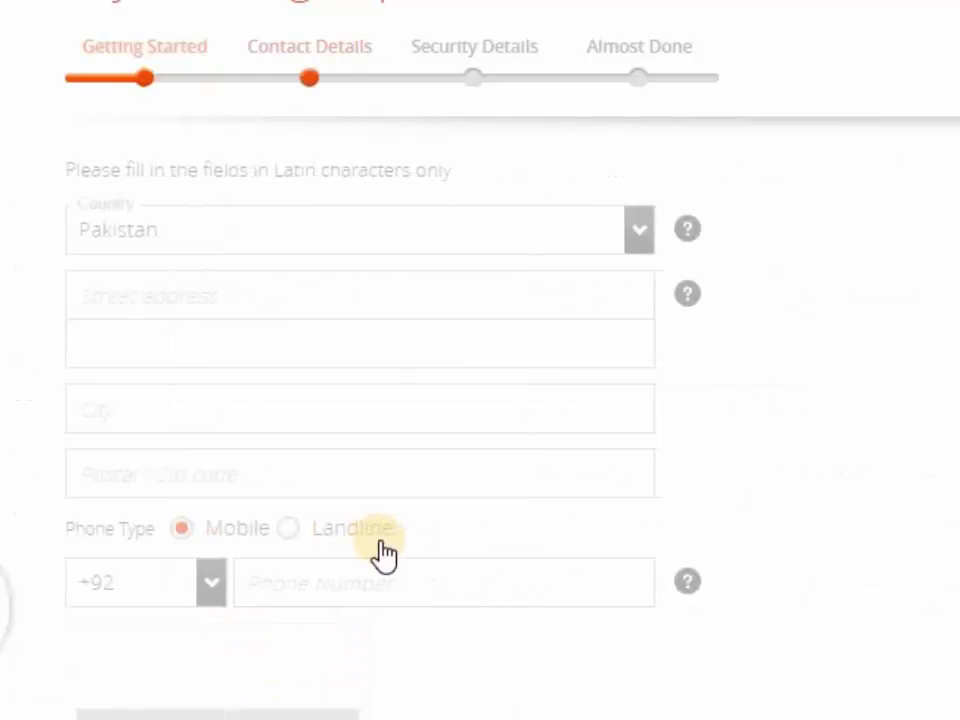
pyautogui.click(232, 297)
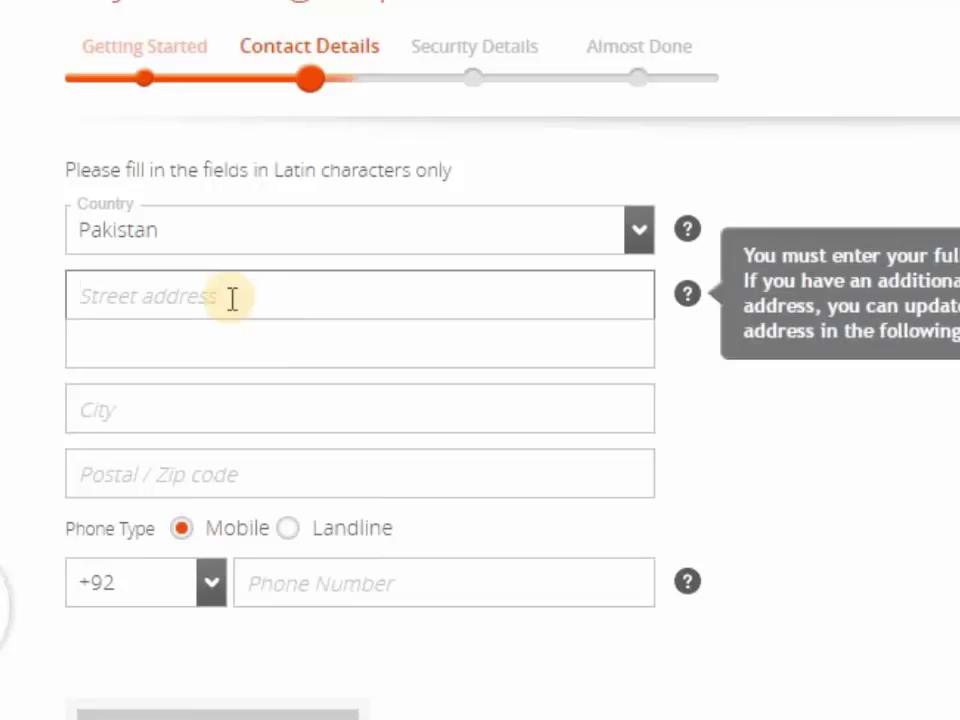
pyautogui.click(343, 589)
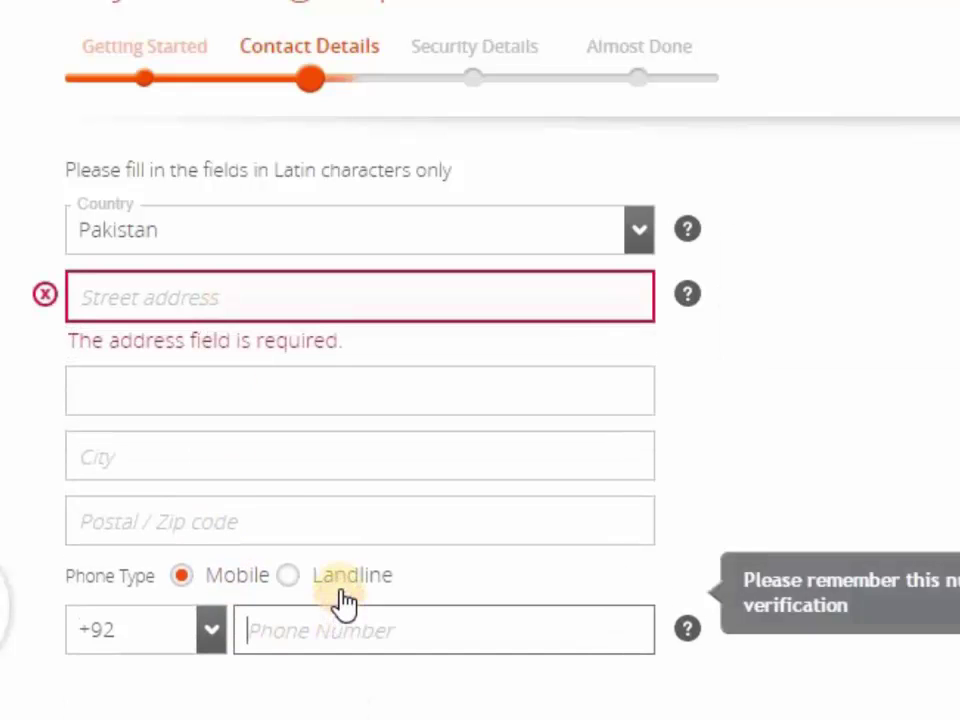
pyautogui.click(213, 403)
pyautogui.click(190, 440)
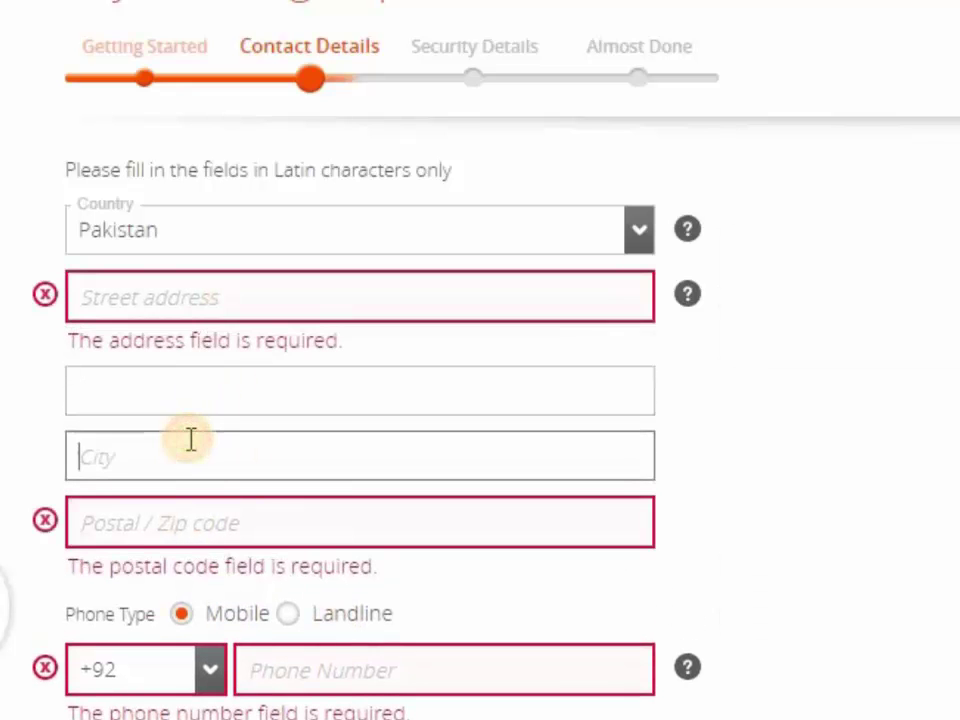
pyautogui.click(190, 384)
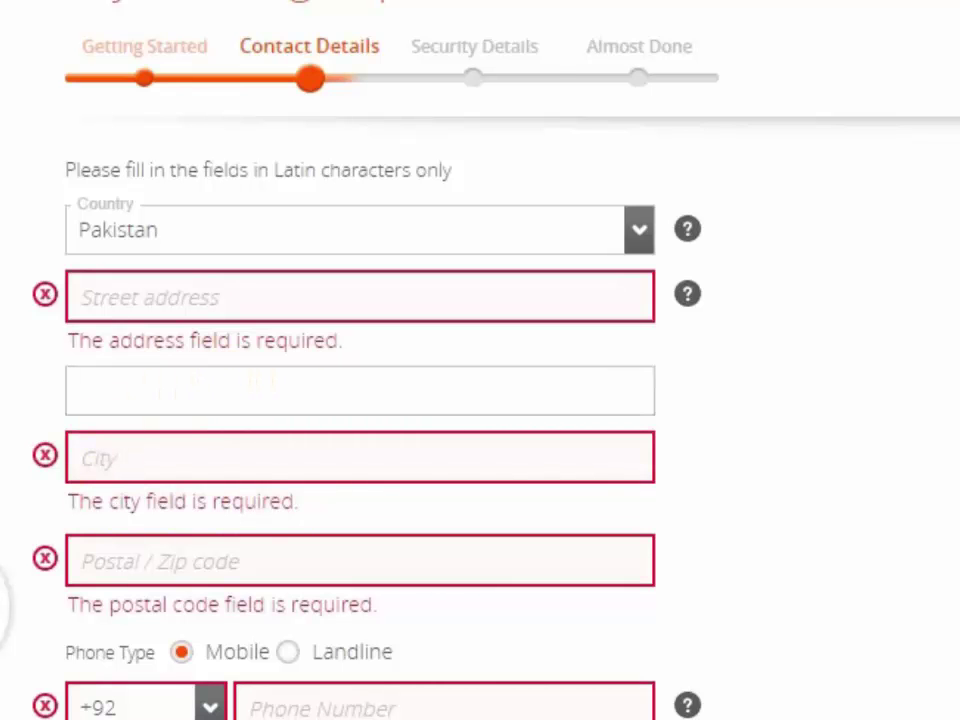
pyautogui.tripleClick(310, 46)
pyautogui.scroll(-4, 480, 400)
pyautogui.scroll(3, 480, 360)
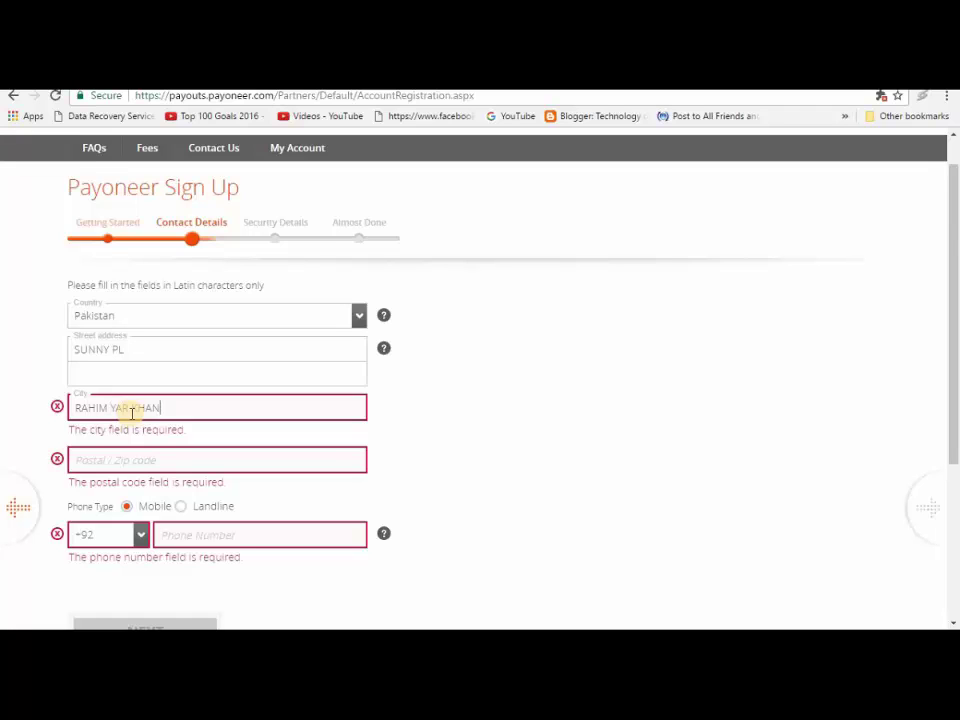
# Step: Enter the postal code and mobile number, clear the phone error, and submit
pyautogui.click(111, 461)
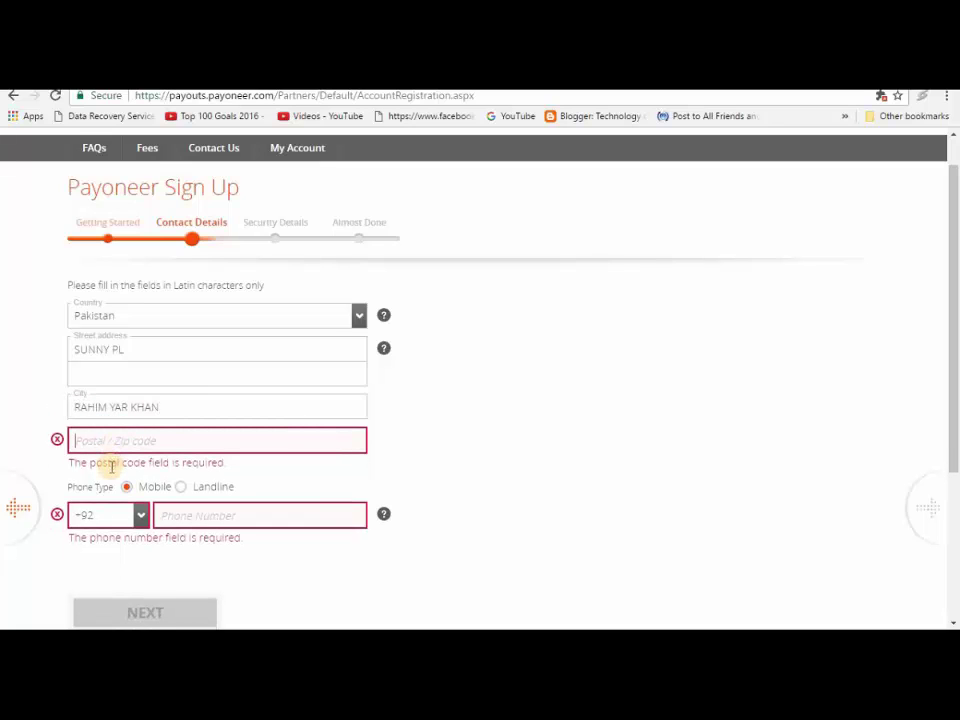
pyautogui.write('64200')
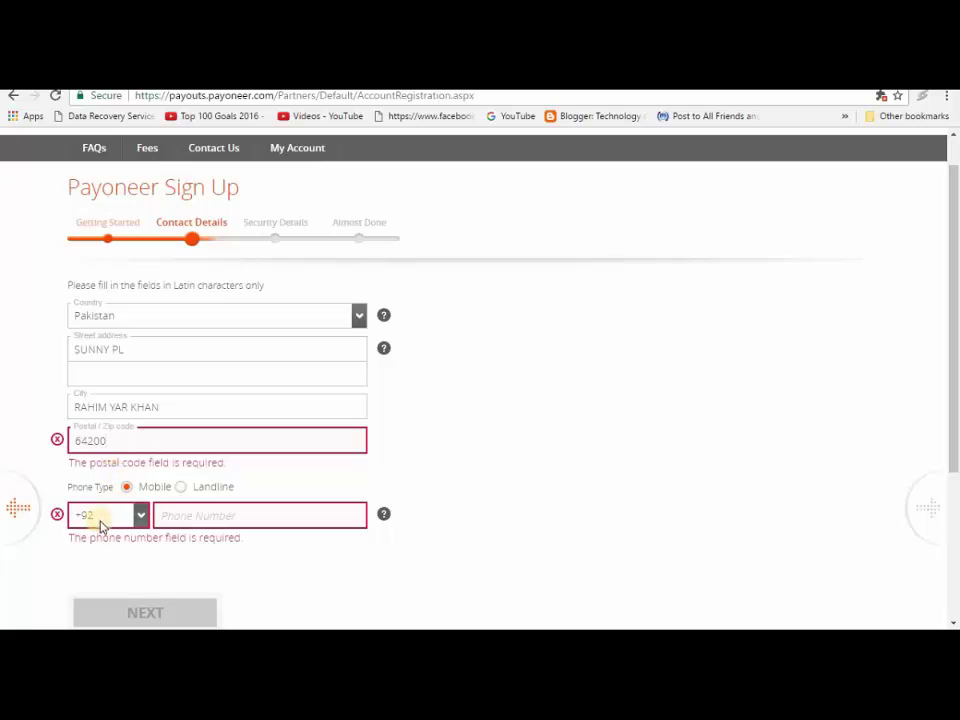
pyautogui.click(222, 512)
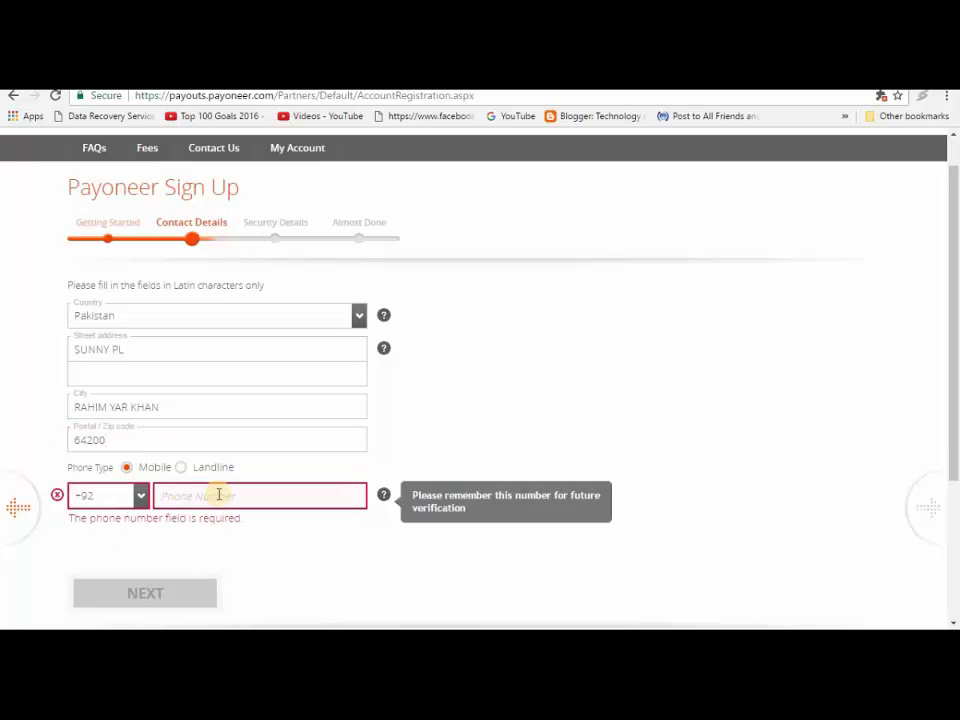
pyautogui.write('7')
pyautogui.press('BackSpace')
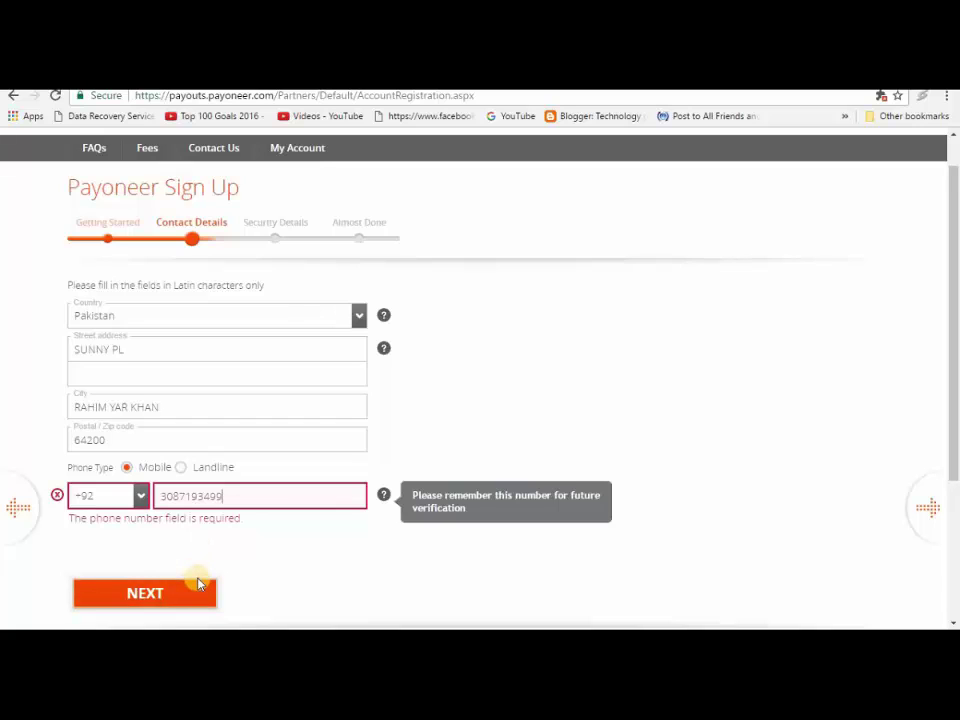
pyautogui.click(269, 485)
pyautogui.click(163, 596)
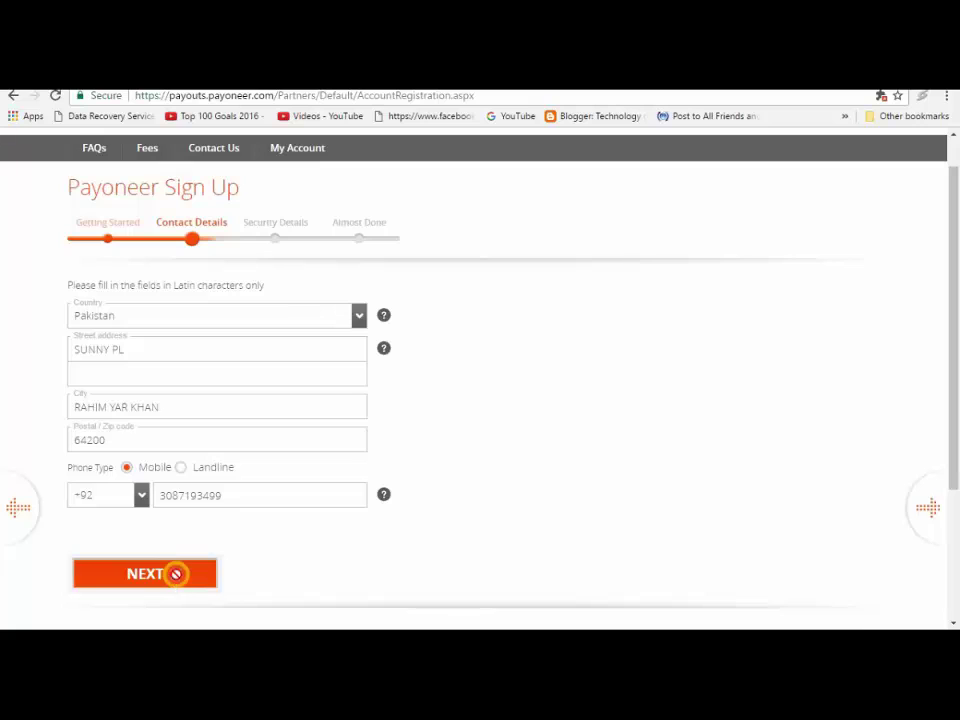
pyautogui.click(176, 576)
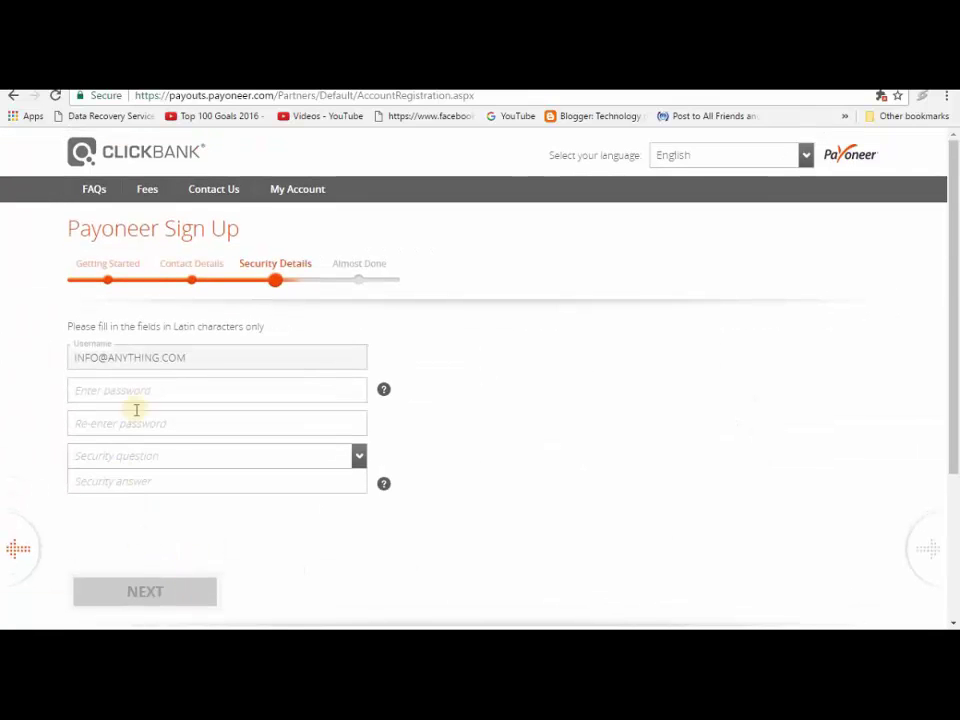
# Step: Choose the high-school best friend security question and type its answer
pyautogui.click(140, 395)
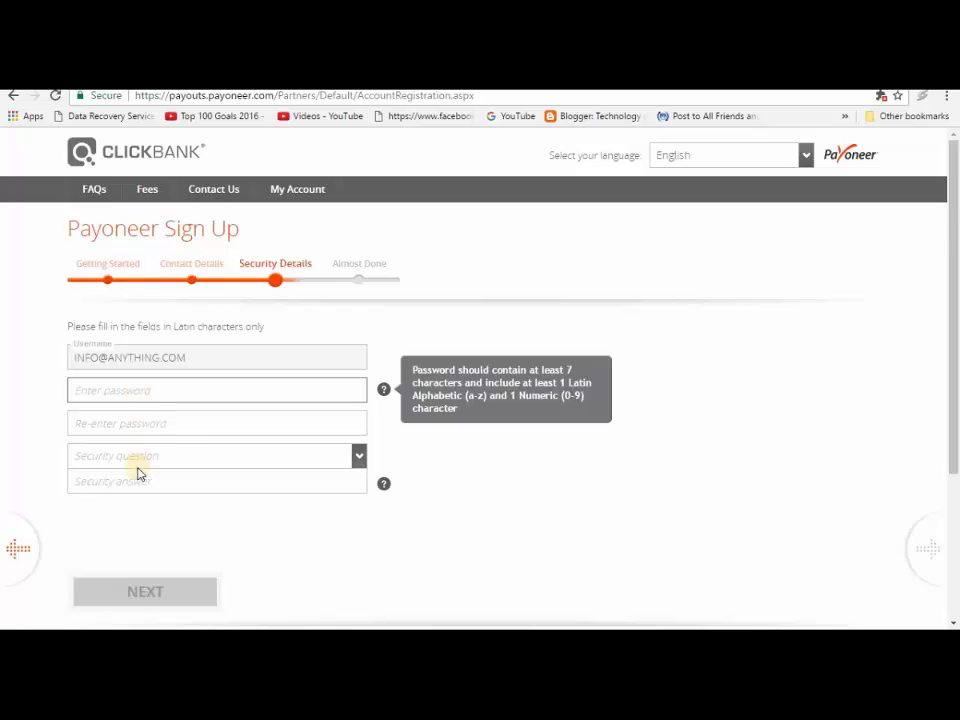
pyautogui.click(359, 454)
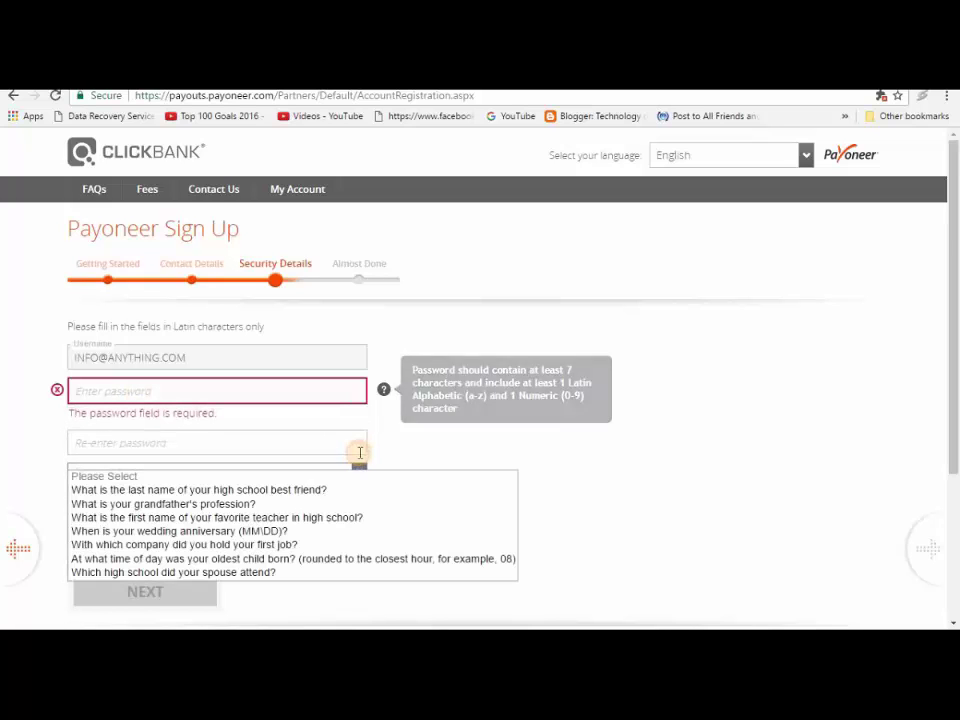
pyautogui.click(265, 492)
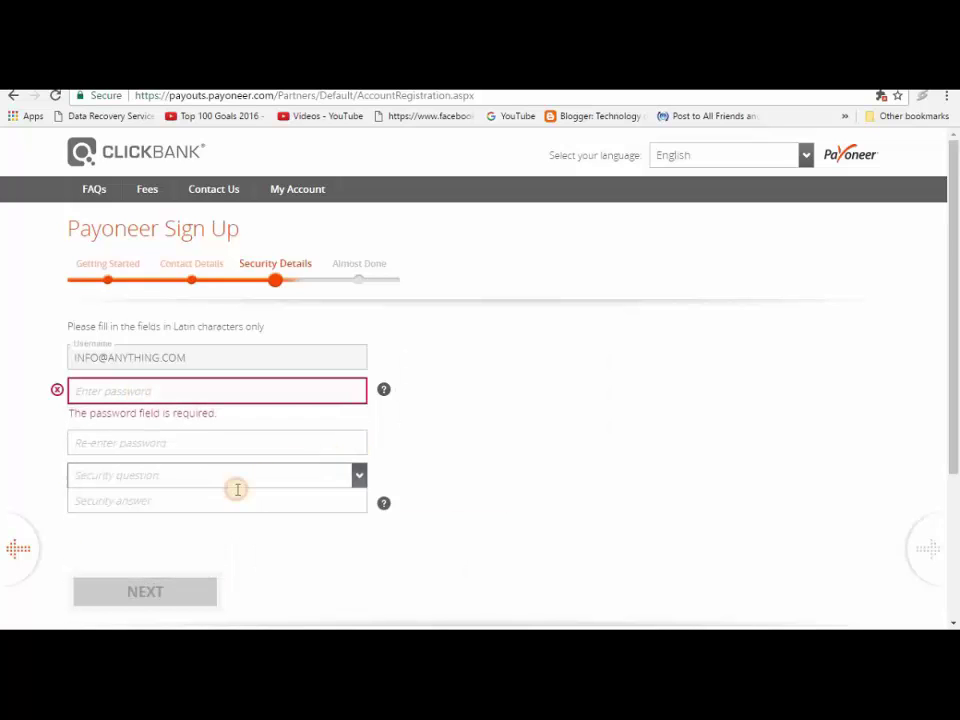
pyautogui.click(180, 499)
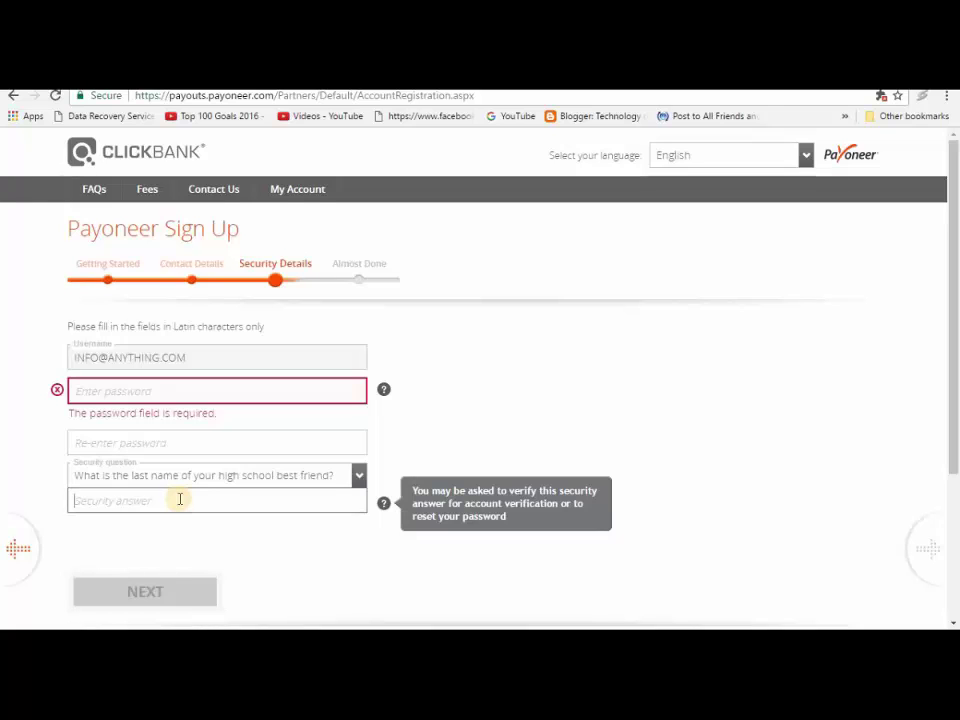
pyautogui.write('SAMINA')
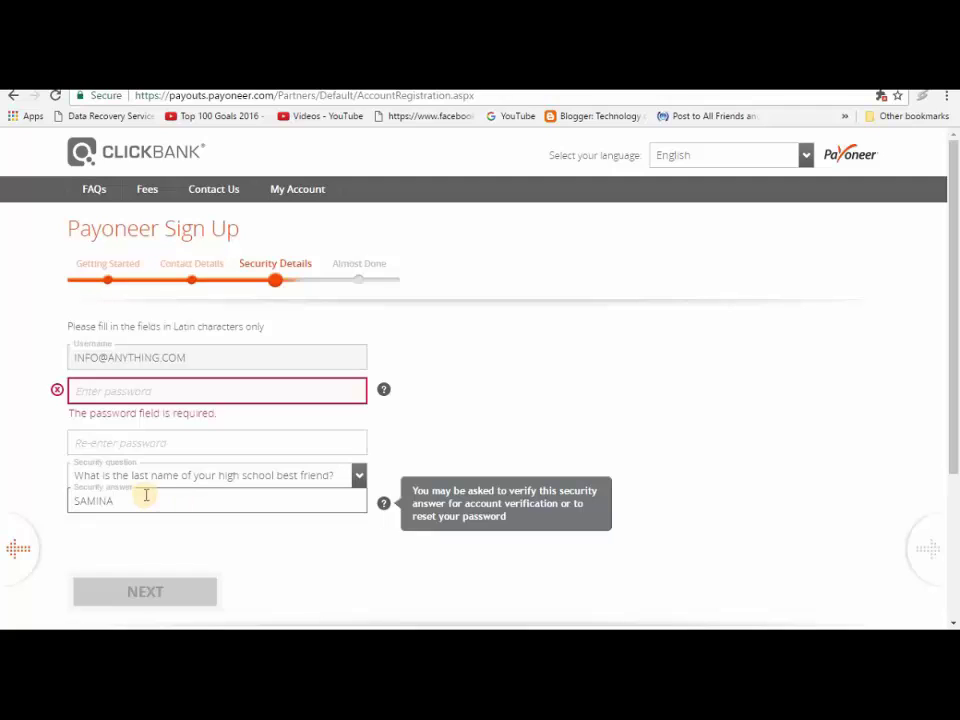
# Step: Enter the account password and type it again in the confirmation field
pyautogui.click(116, 393)
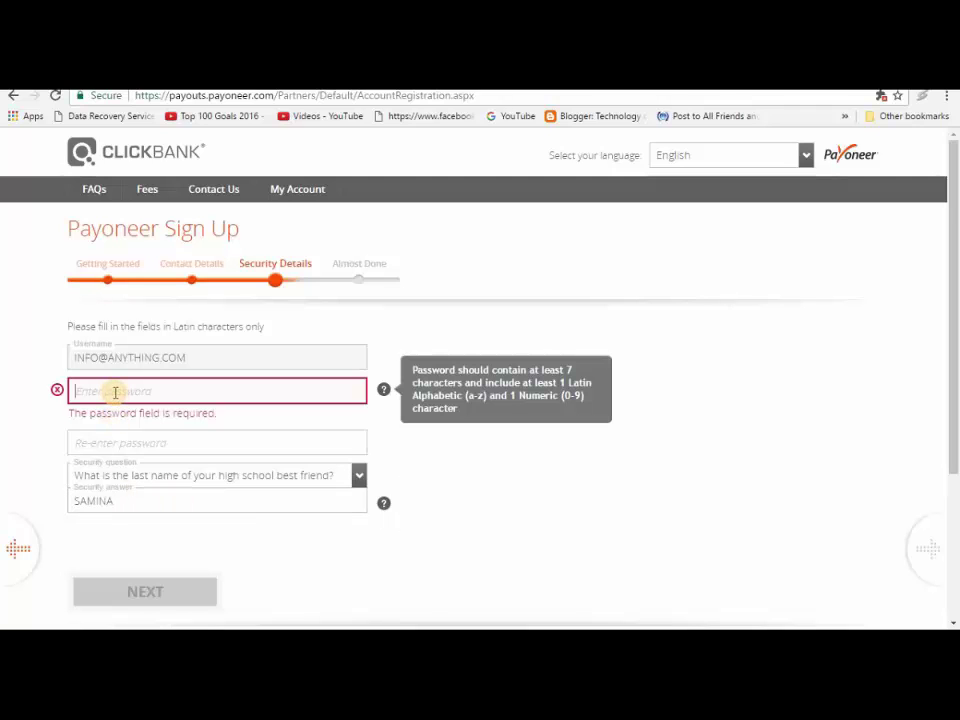
pyautogui.write('papassw')
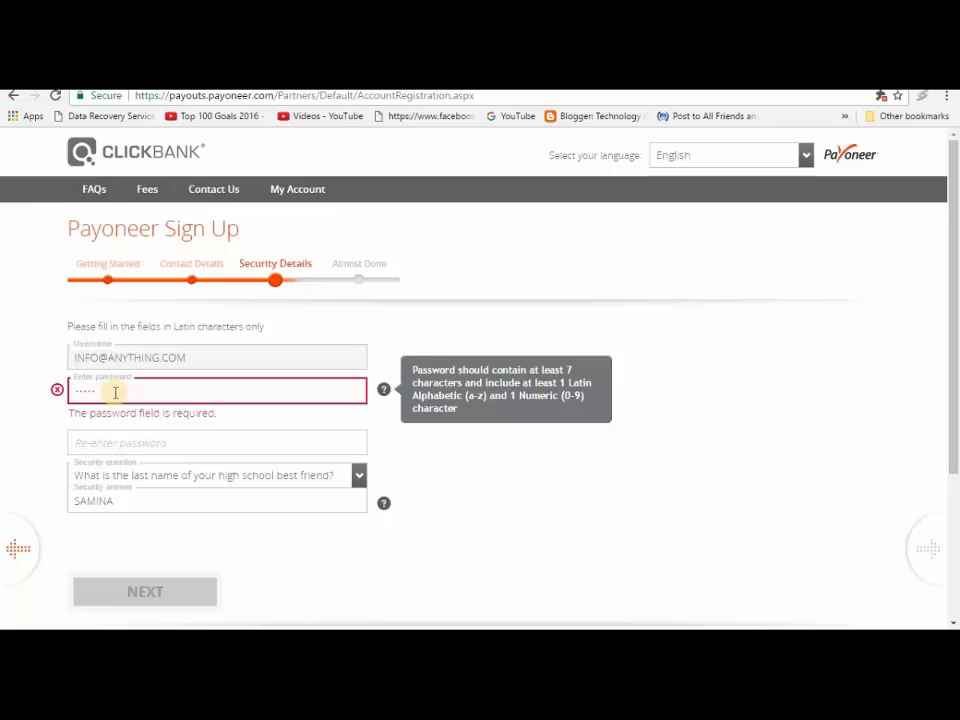
pyautogui.write('ord1')
pyautogui.press('Tab')
pyautogui.write('passwor')
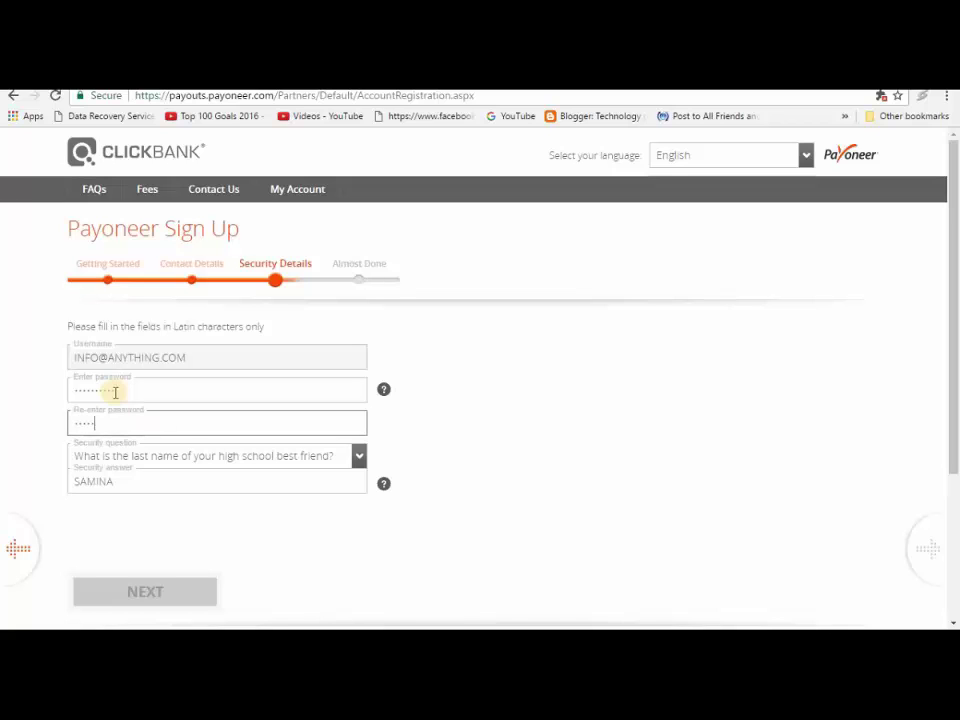
pyautogui.write('d1')
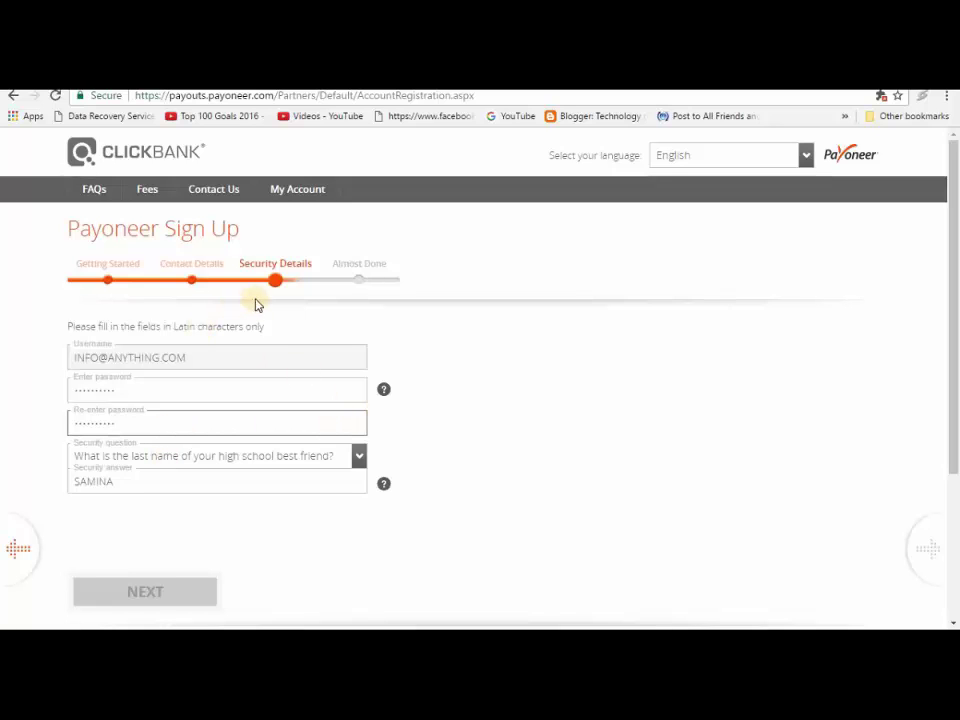
# Step: Clear and retype the confirmation password, then the main password
pyautogui.click(150, 484)
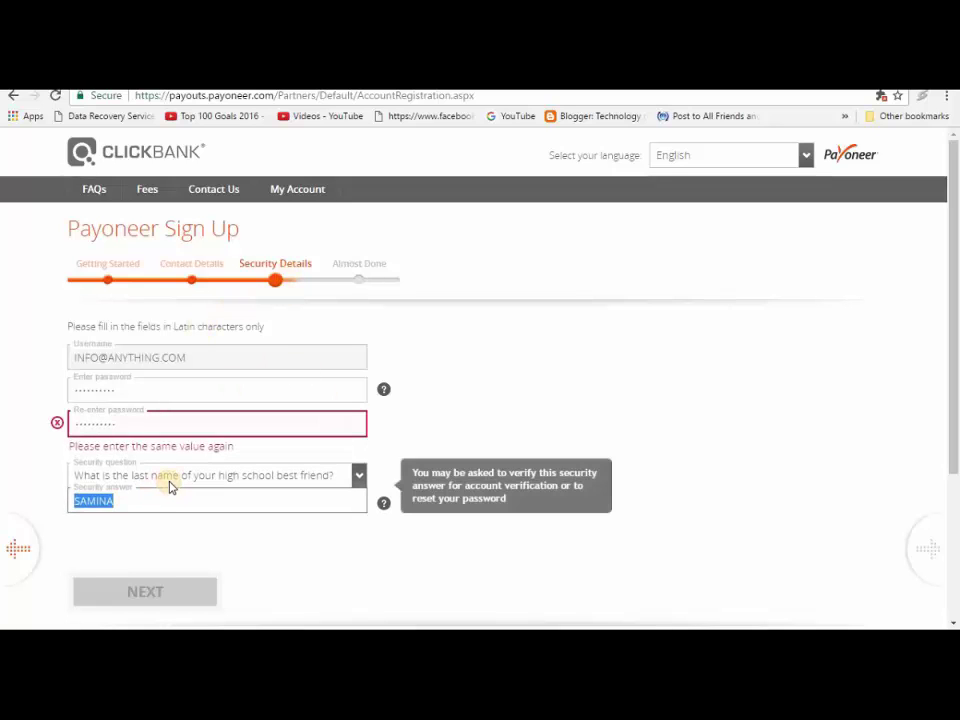
pyautogui.doubleClick(154, 426)
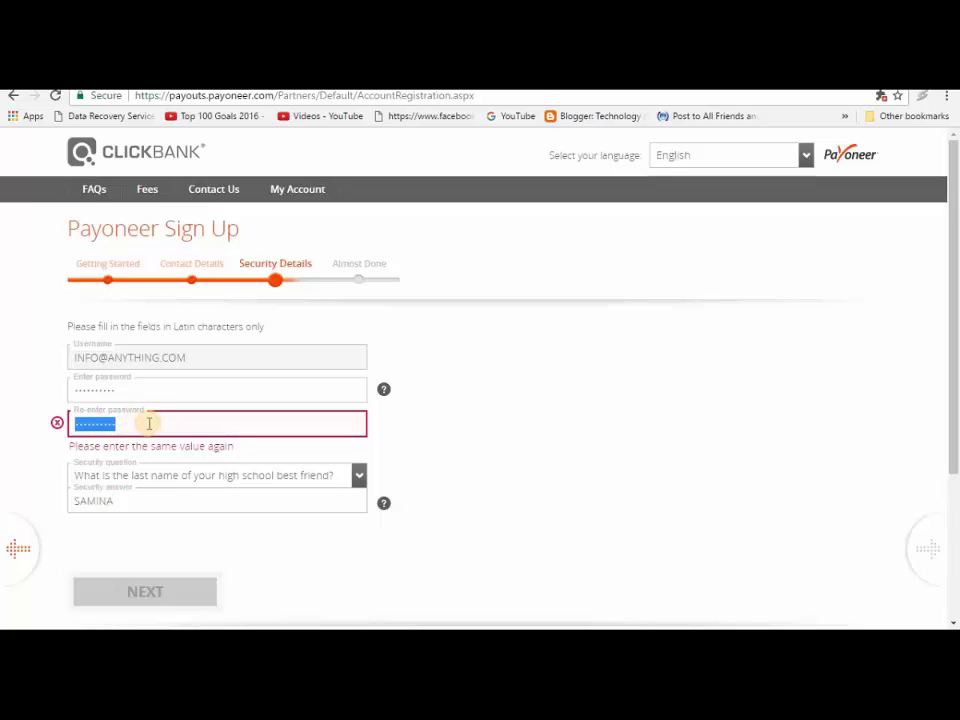
pyautogui.press('BackSpace')
pyautogui.write('••••••')
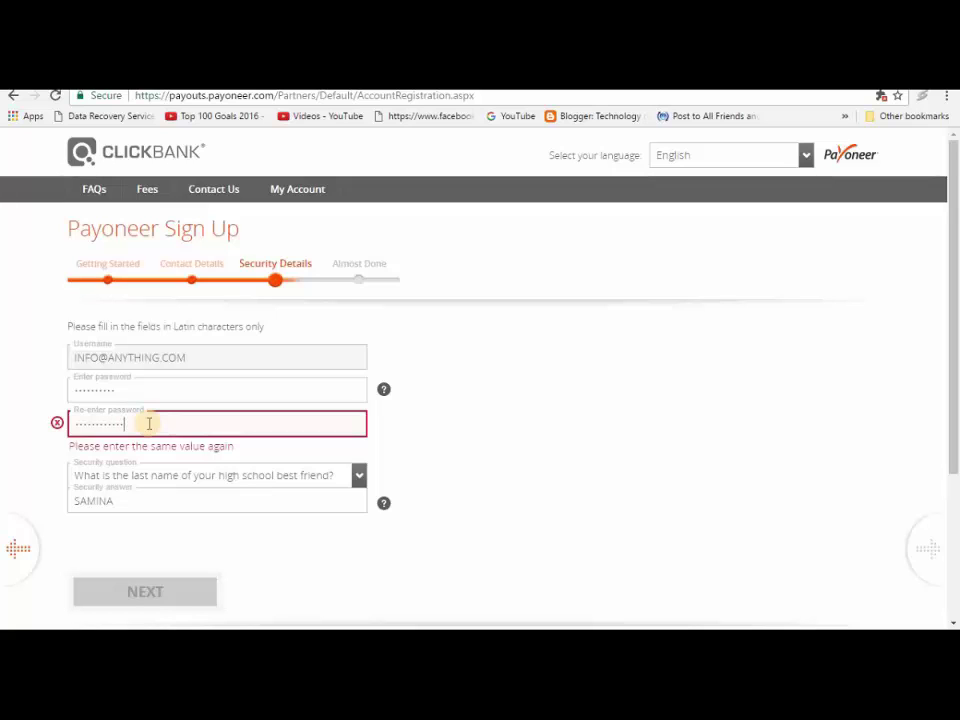
pyautogui.click(137, 388)
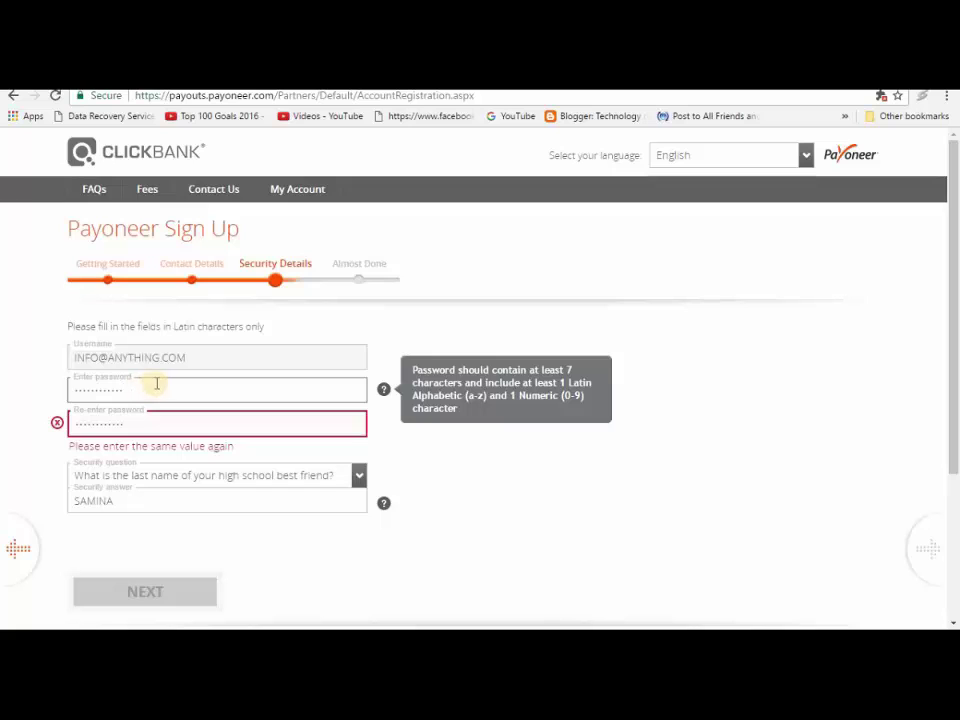
pyautogui.moveTo(150, 388); pyautogui.dragTo(22, 386)
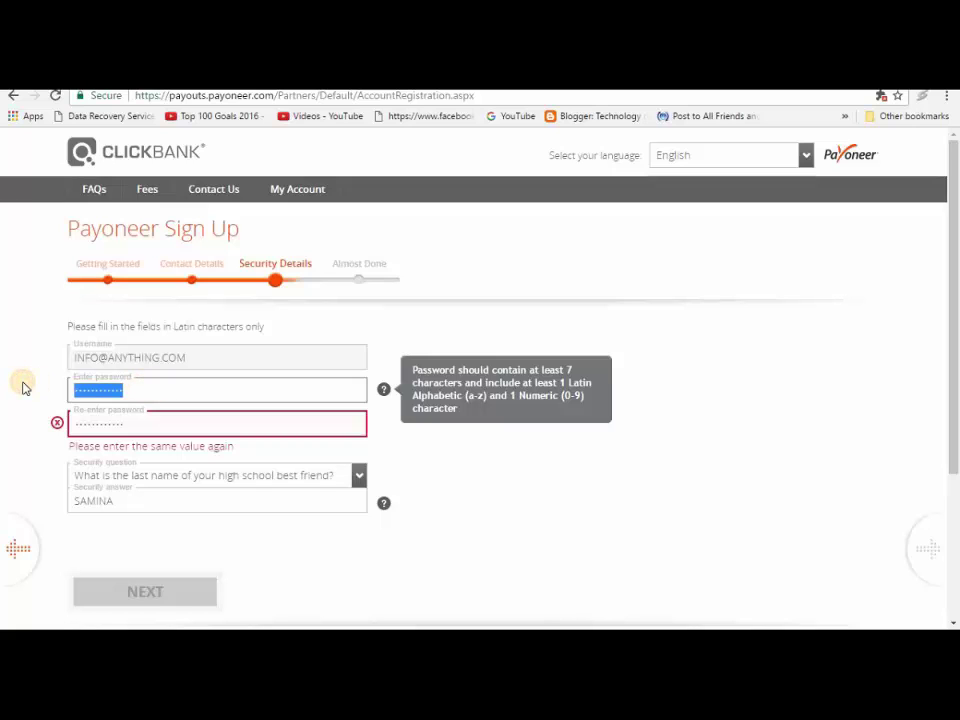
pyautogui.press('BackSpace')
pyautogui.write('••••••••')
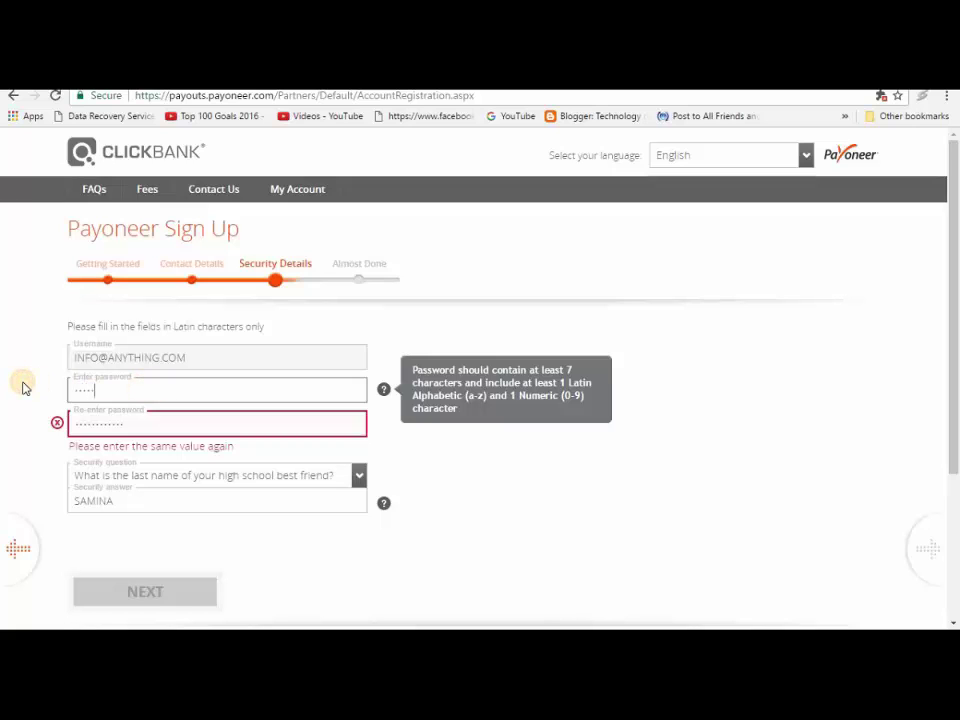
pyautogui.write('••')
# Step: Retype the confirmation and main passwords again so the two fields match
pyautogui.press('Tab')
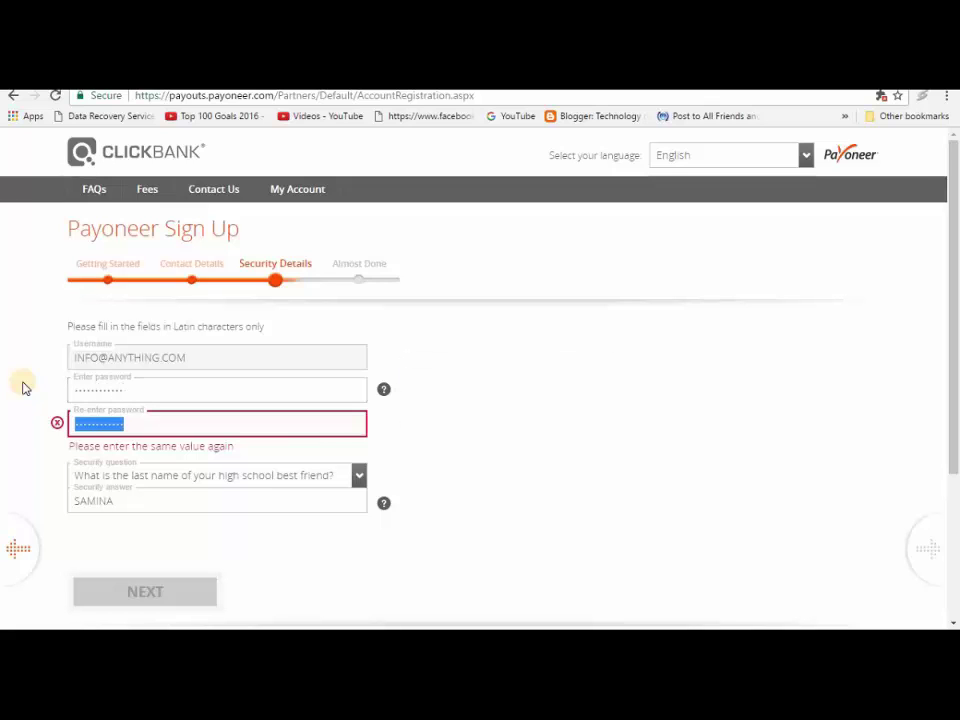
pyautogui.write('•••')
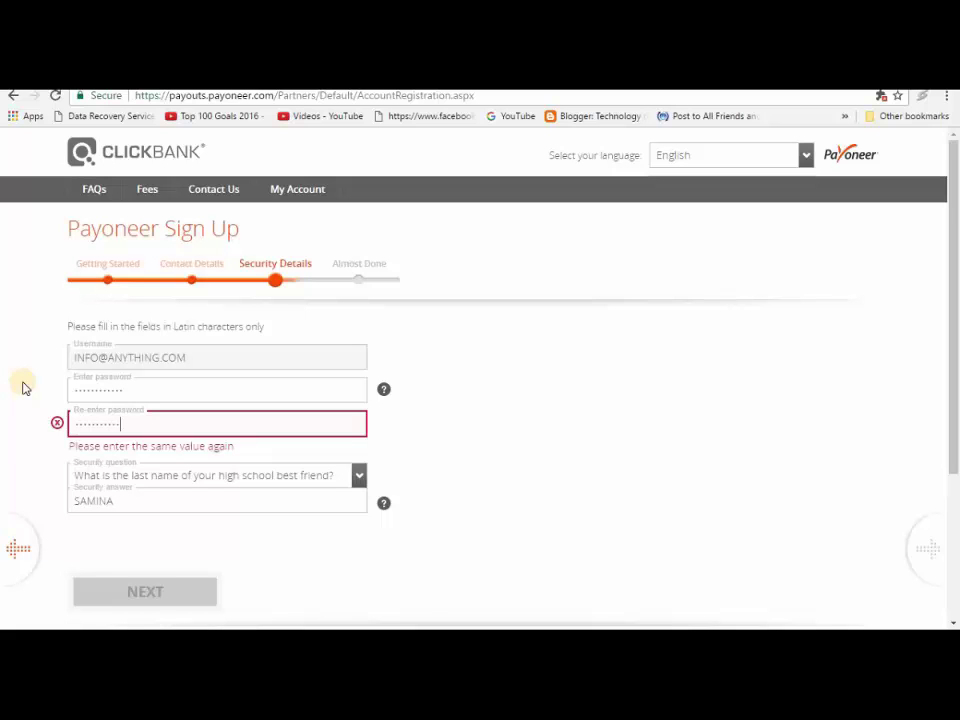
pyautogui.write('•')
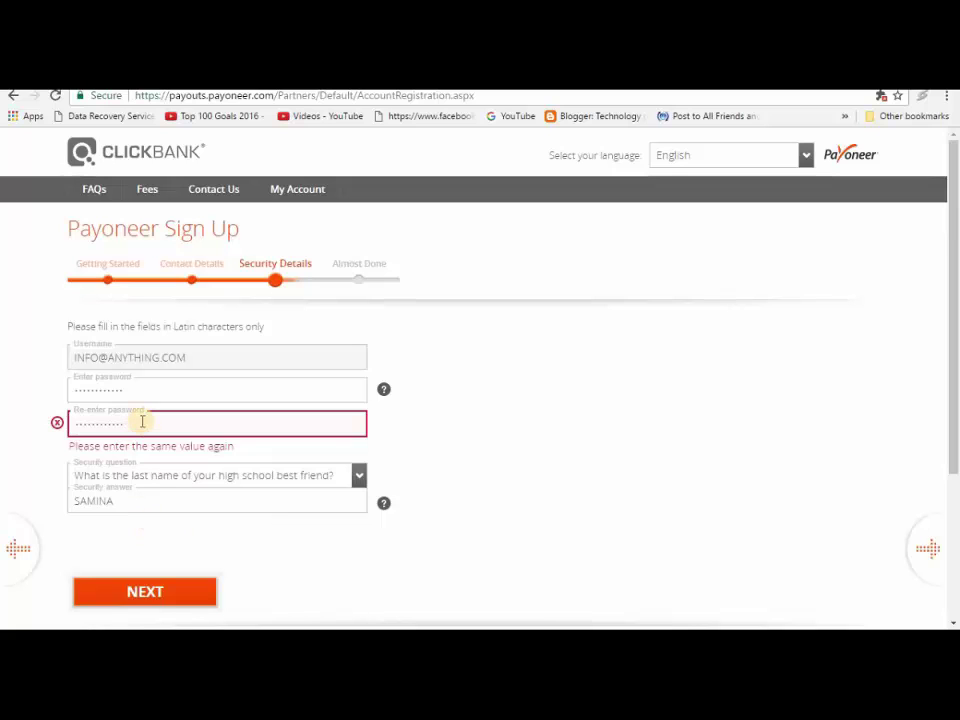
pyautogui.hotkey('ctrl', 'a')
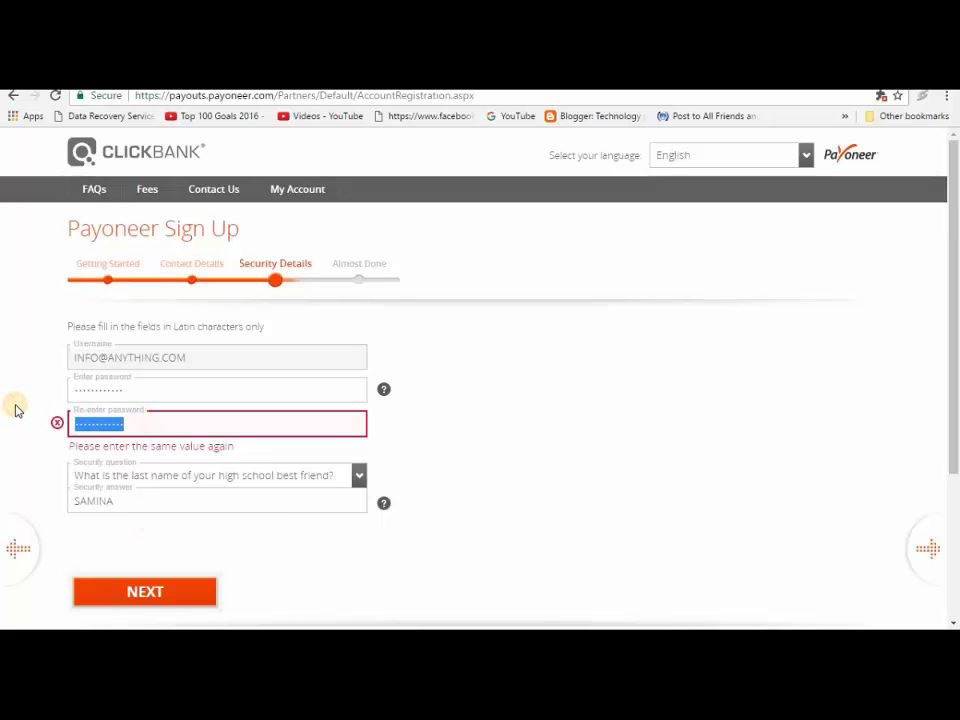
pyautogui.press('BackSpace')
pyautogui.write('•••••••')
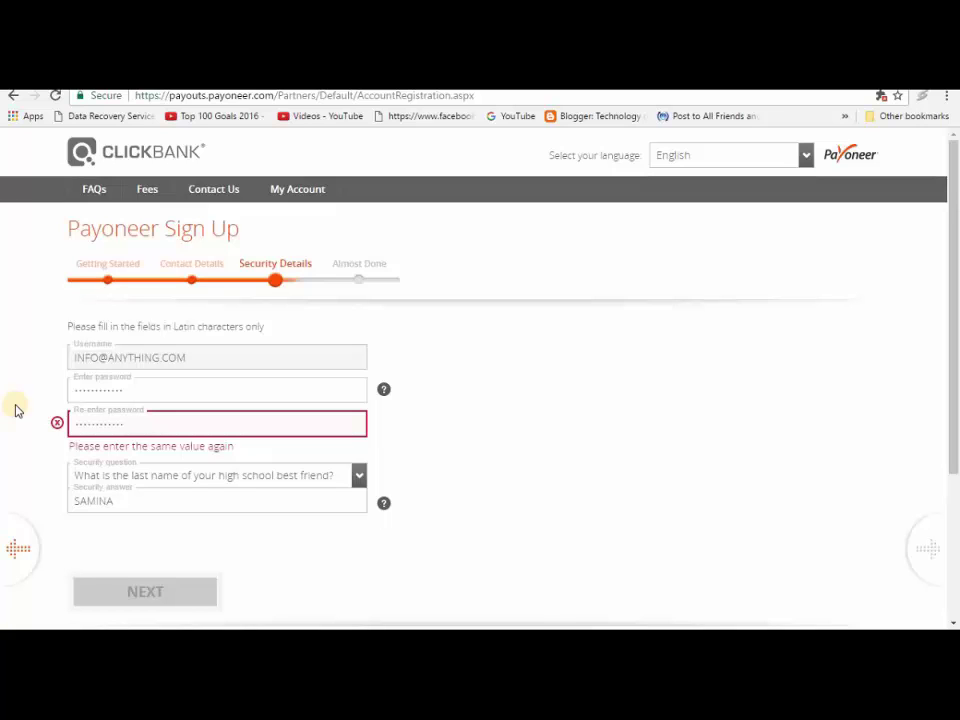
pyautogui.click(110, 390)
pyautogui.hotkey('ctrl', 'a')
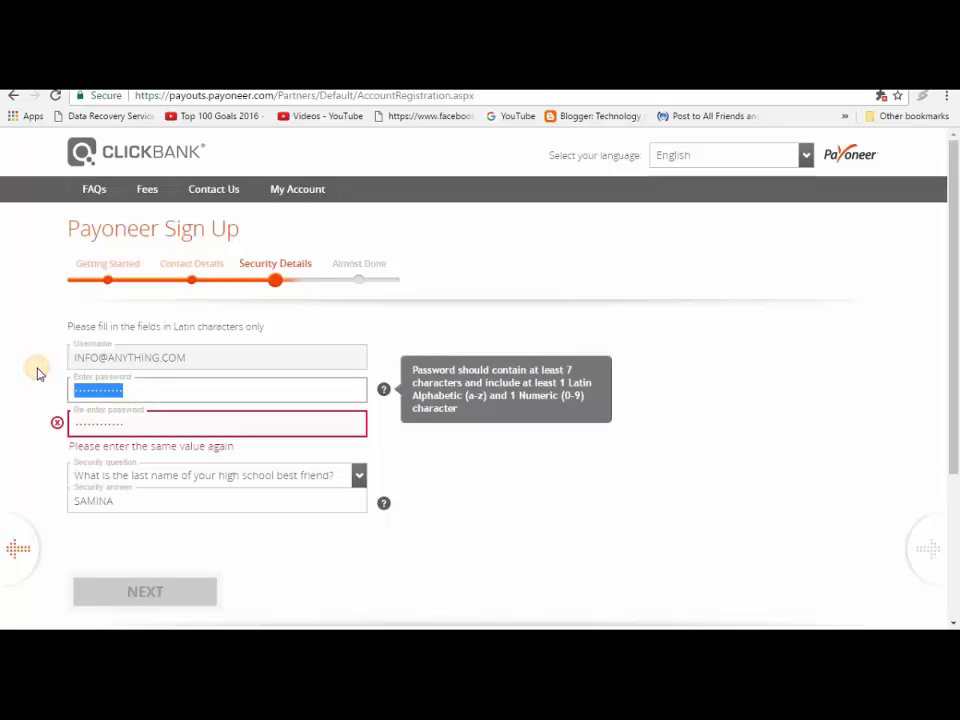
pyautogui.press('BackSpace')
pyautogui.write('••')
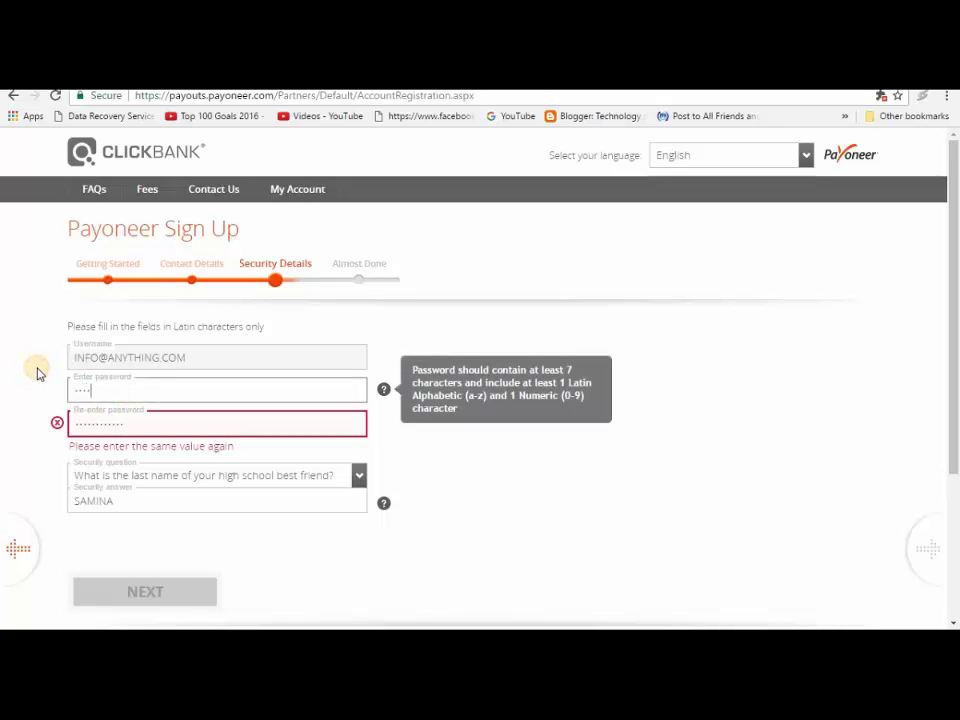
pyautogui.write('••••')
pyautogui.press('Tab')
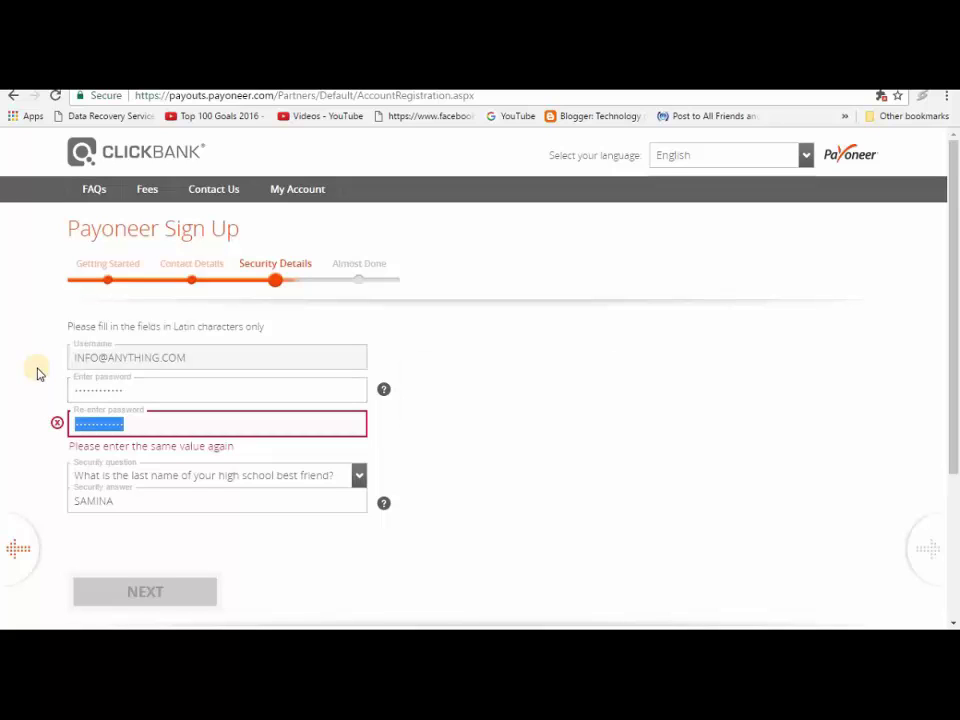
pyautogui.press('BackSpace')
pyautogui.write('••••')
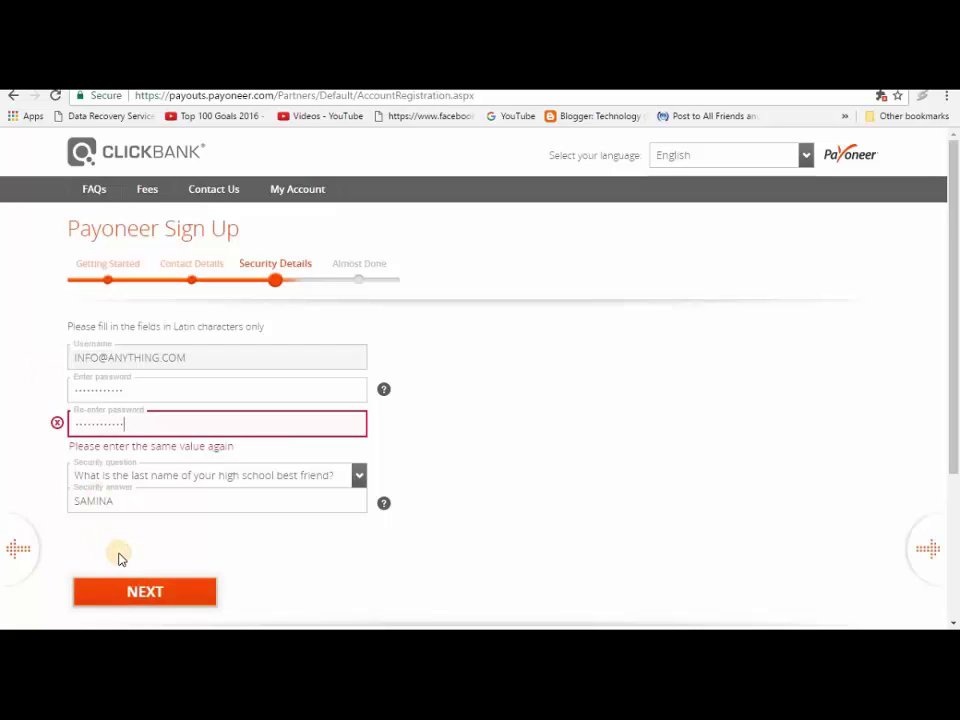
# Step: Submit the security details and leave the alternate shipping address turned off
pyautogui.click(139, 589)
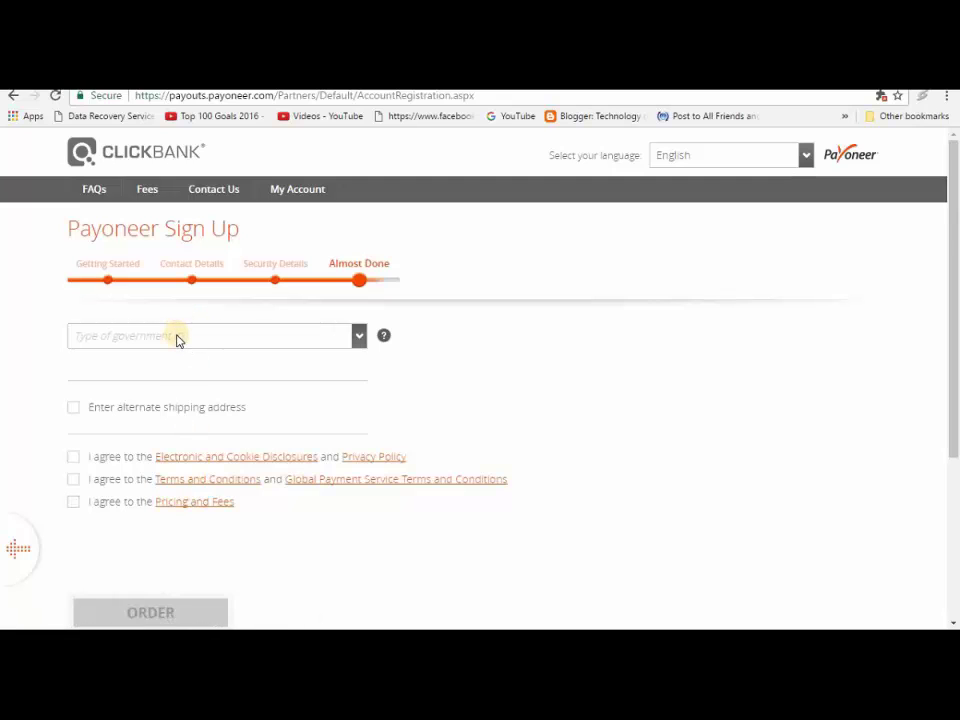
pyautogui.click(135, 338)
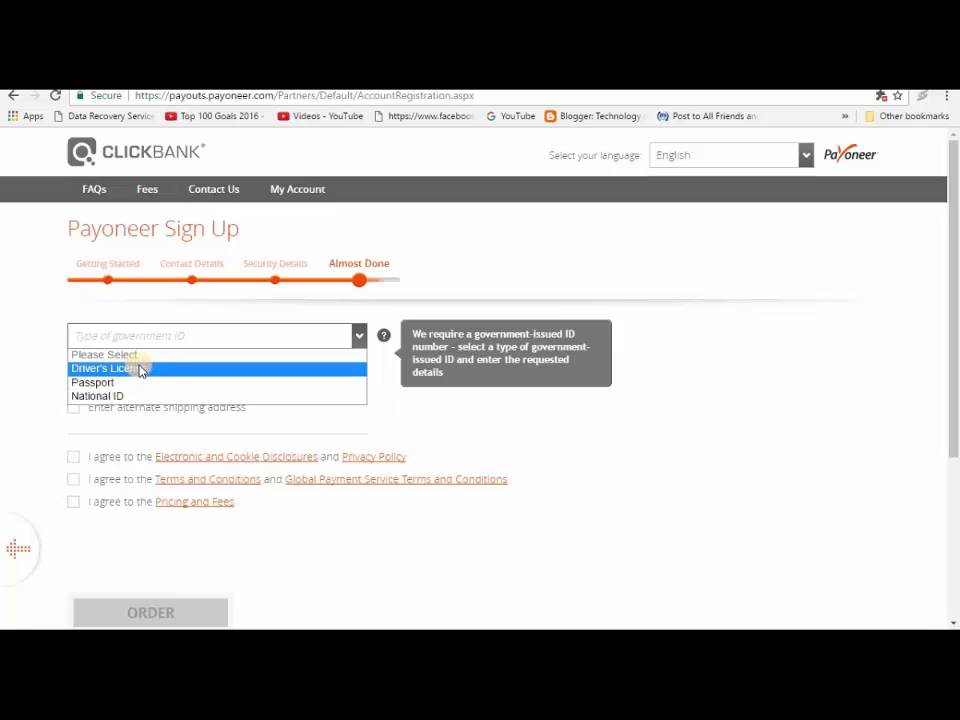
pyautogui.click(114, 414)
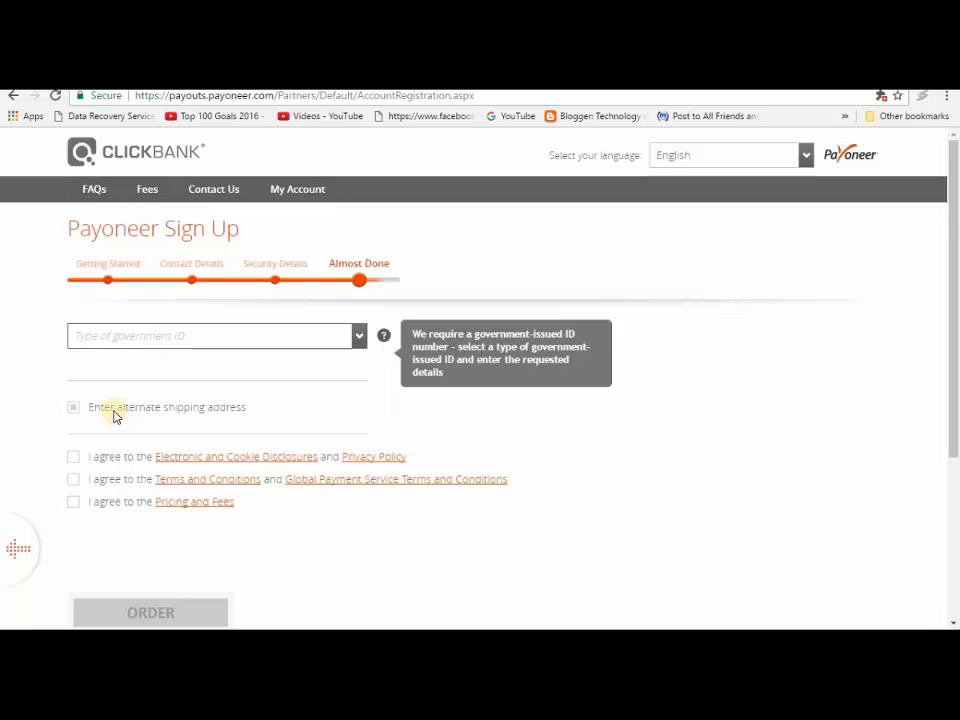
pyautogui.click(114, 414)
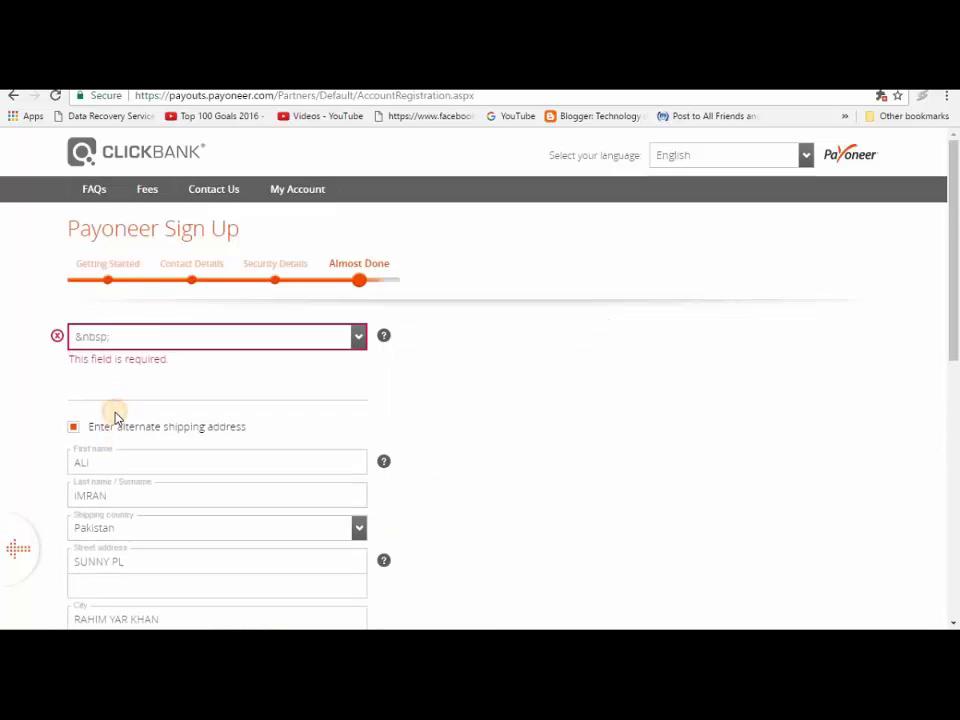
pyautogui.click(117, 428)
# Step: Agree to the Electronic and Cookie Disclosures, Terms and Conditions, and Pricing and Fees
pyautogui.click(113, 480)
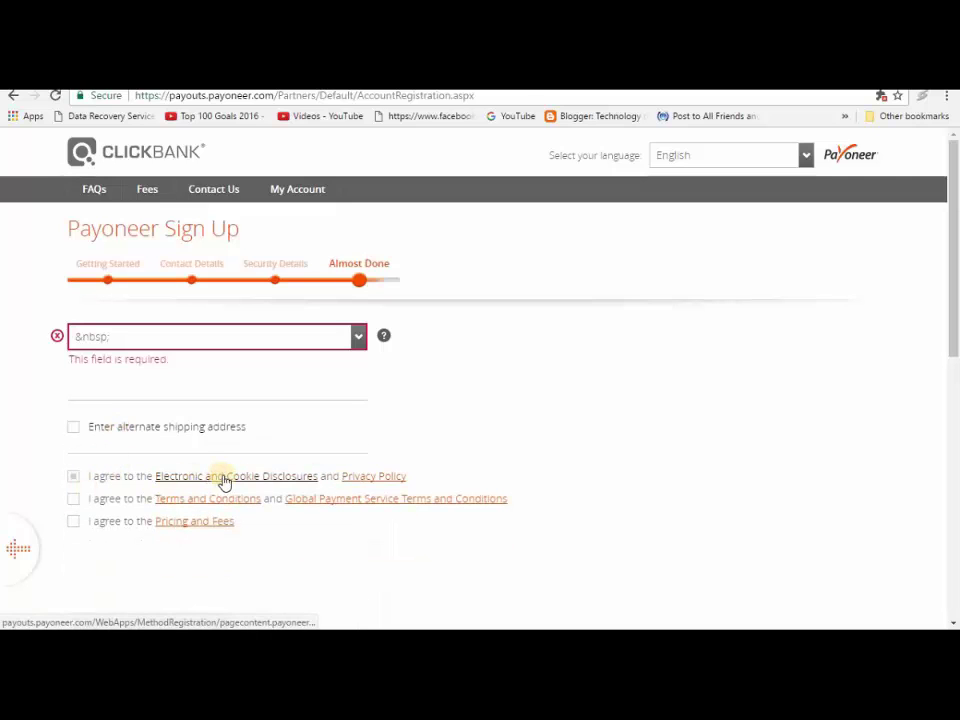
pyautogui.click(73, 498)
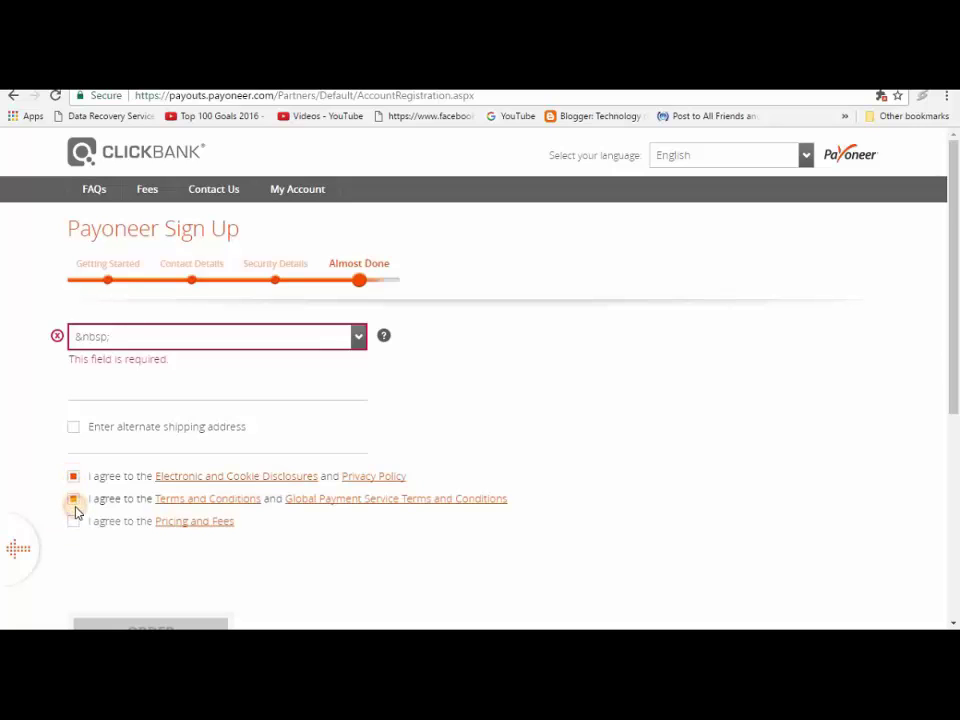
pyautogui.click(73, 521)
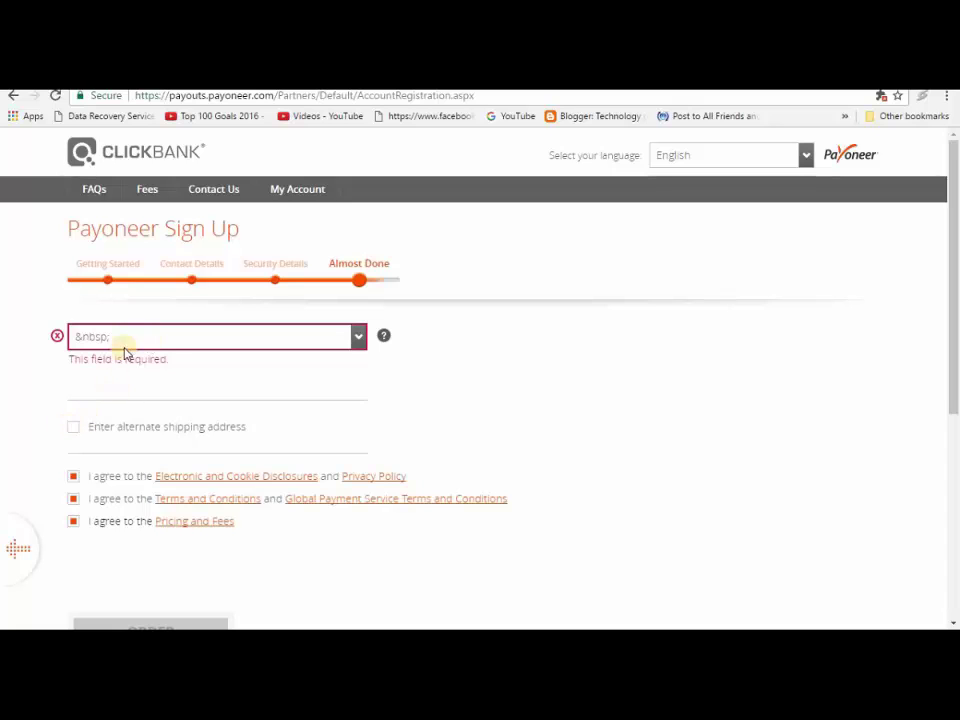
pyautogui.click(289, 338)
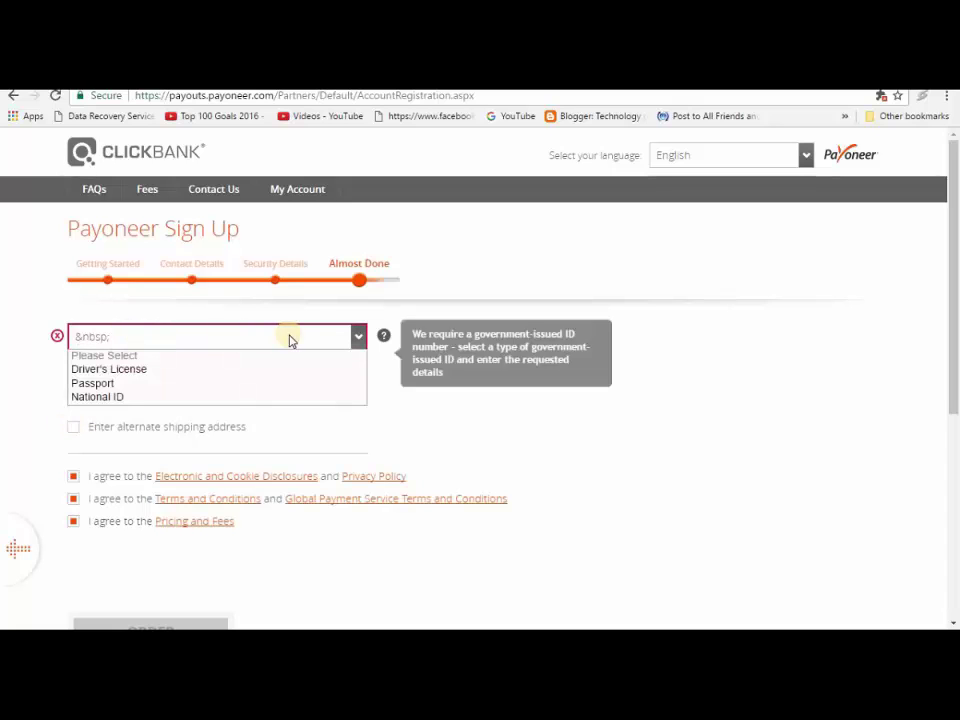
pyautogui.click(144, 397)
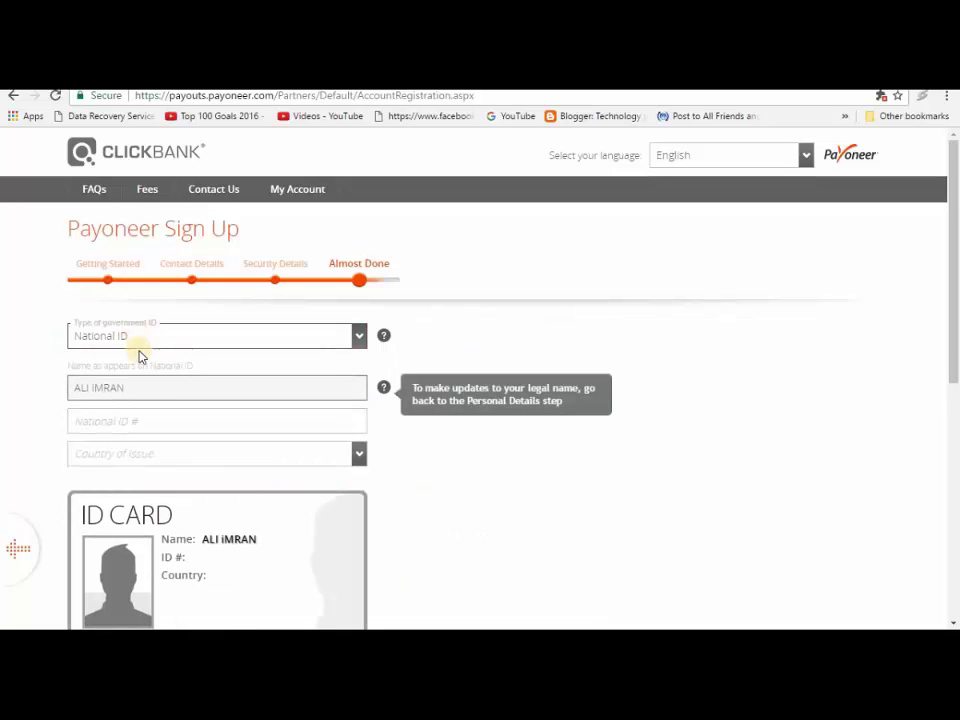
pyautogui.scroll(-1, 951, 310)
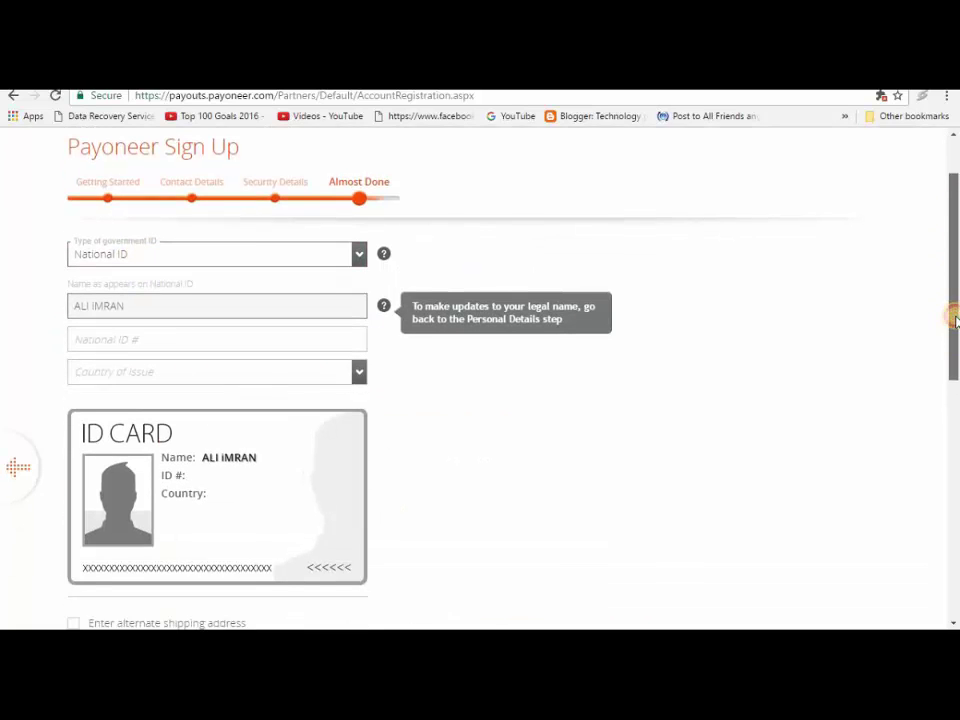
pyautogui.scroll(-2, 953, 368)
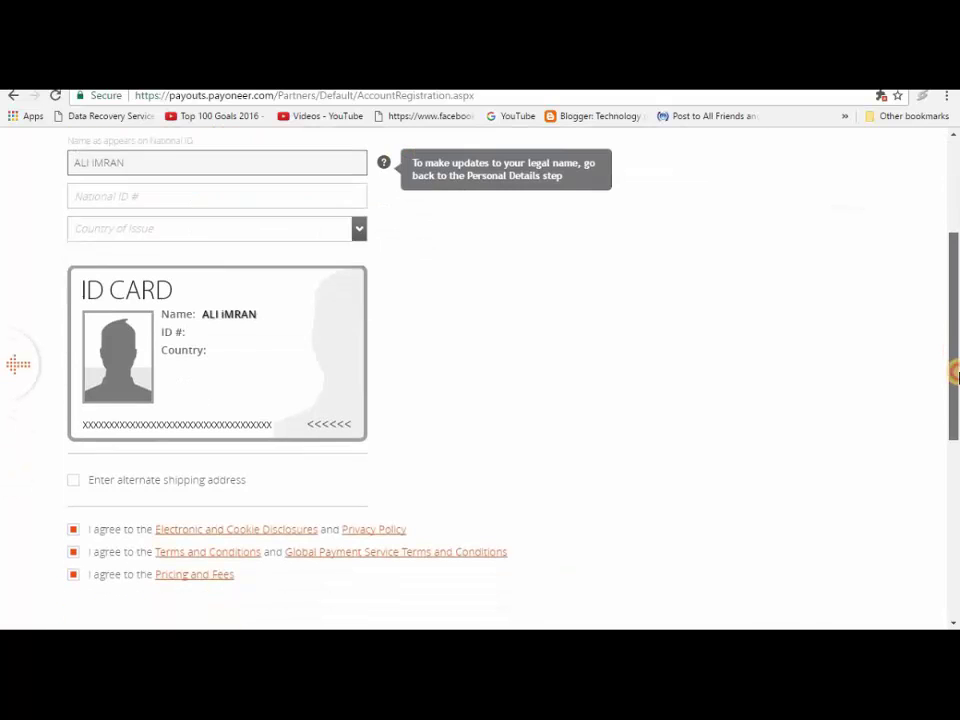
pyautogui.scroll(1, 955, 333)
pyautogui.scroll(1, 955, 333)
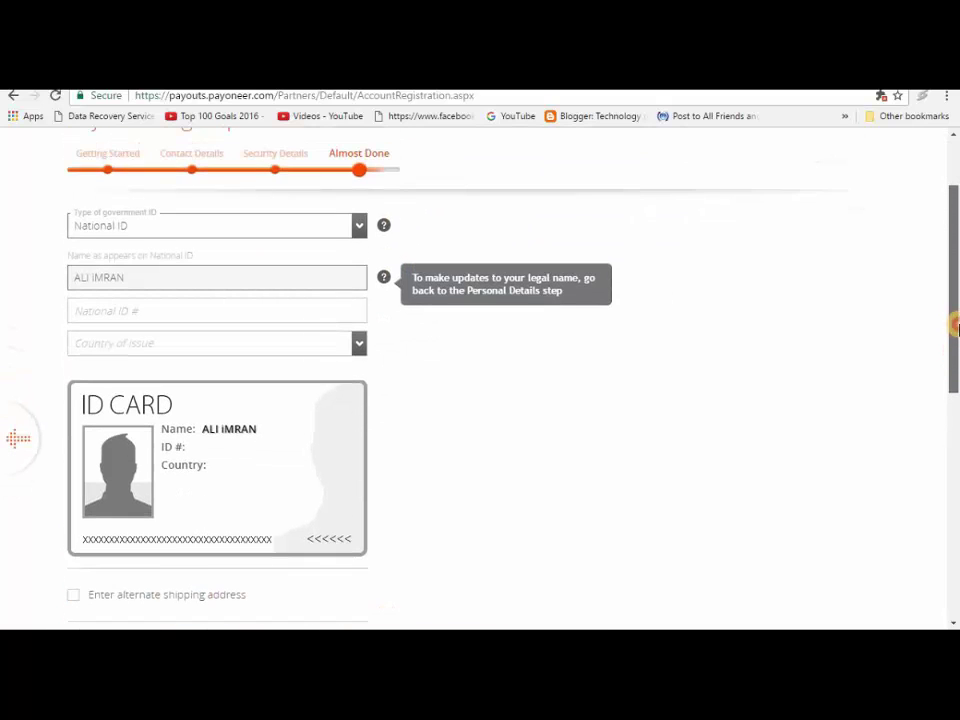
pyautogui.moveTo(955, 330)
pyautogui.mouseDown()
pyautogui.moveTo(955, 408)
pyautogui.moveTo(955, 326)
pyautogui.mouseUp()
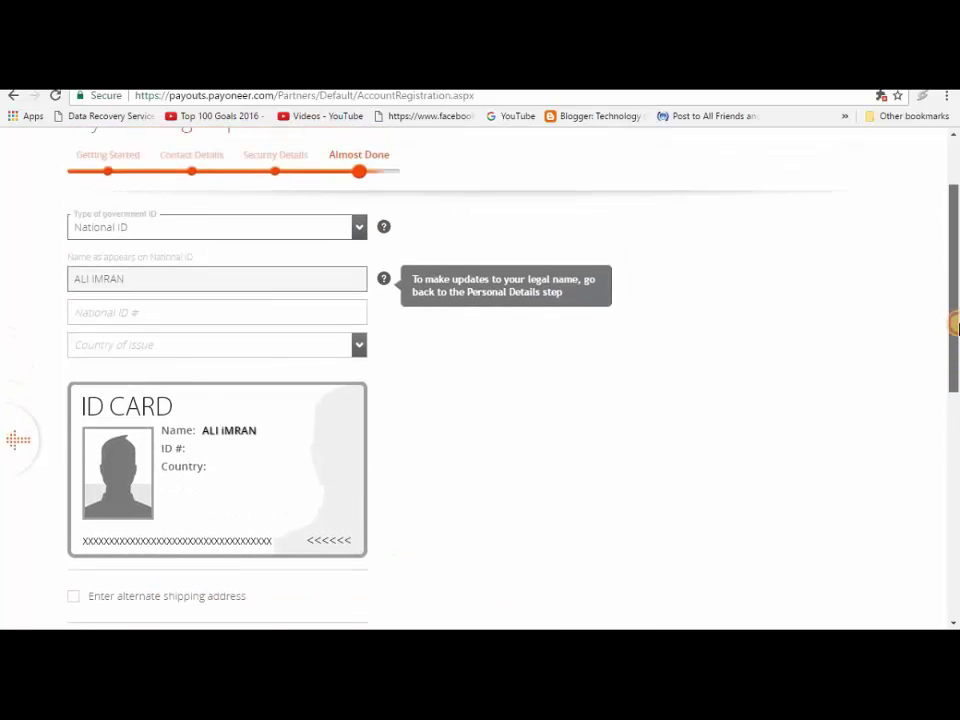
# Step: Type the national ID number into the National ID # field
pyautogui.click(190, 316)
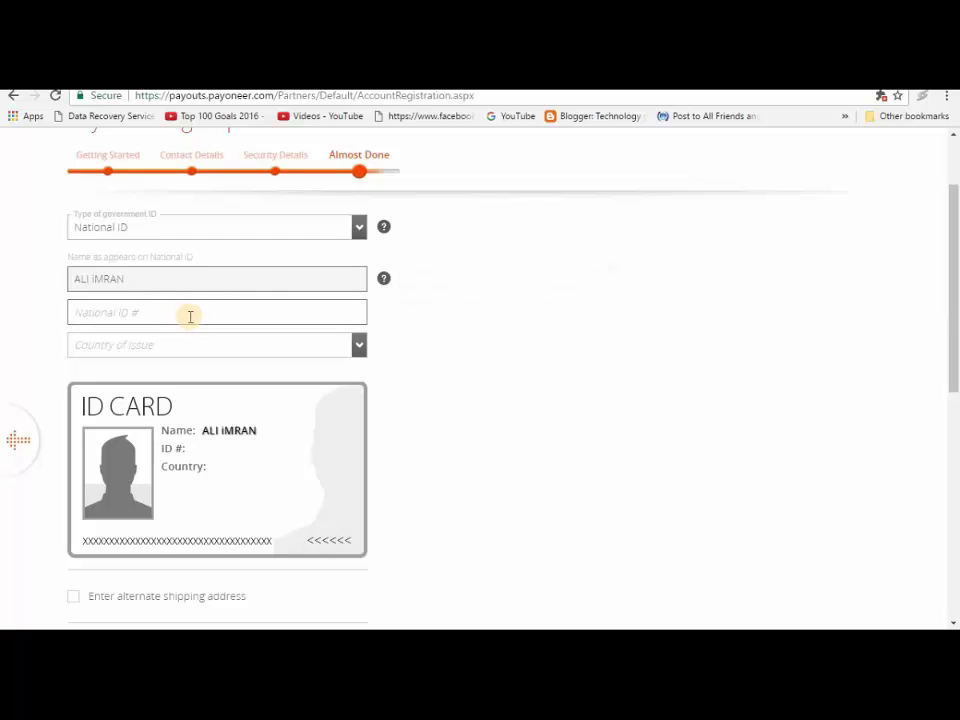
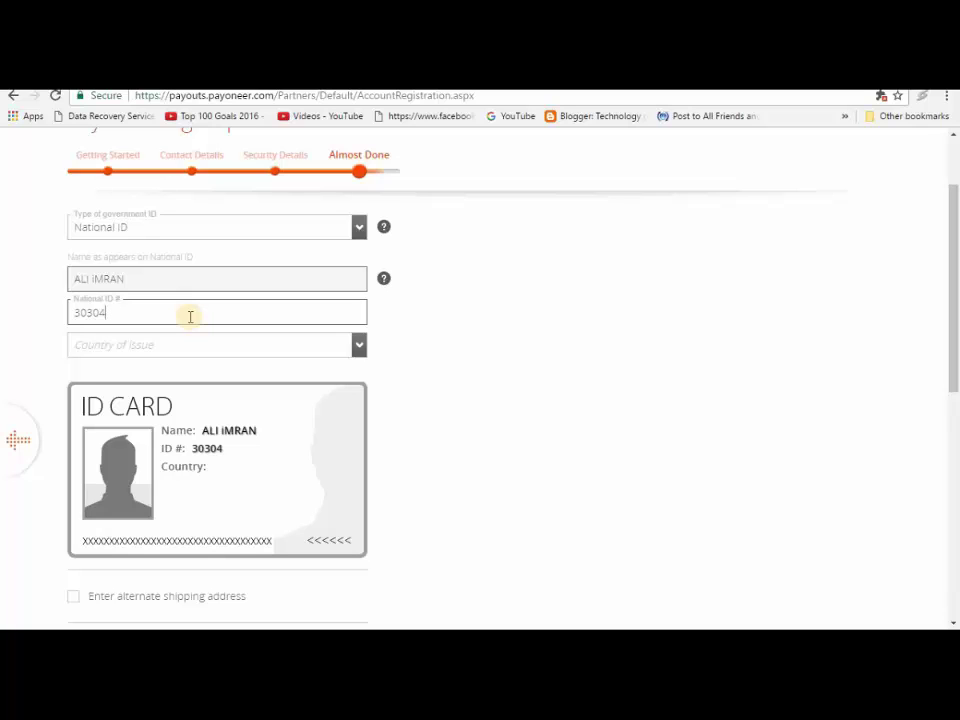
pyautogui.press('Tab')
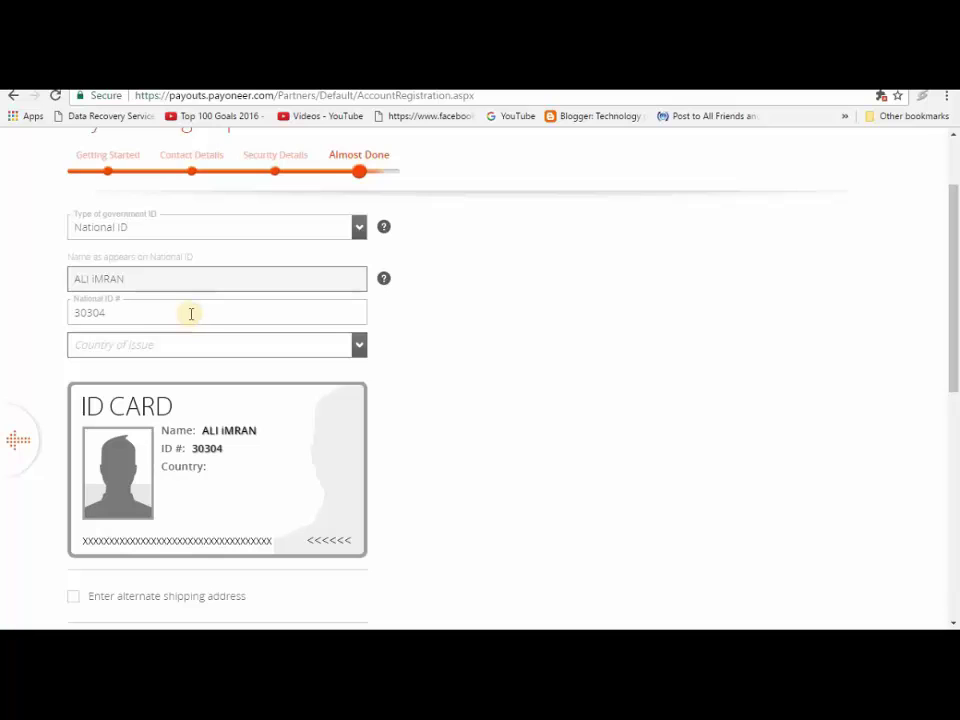
pyautogui.click(196, 306)
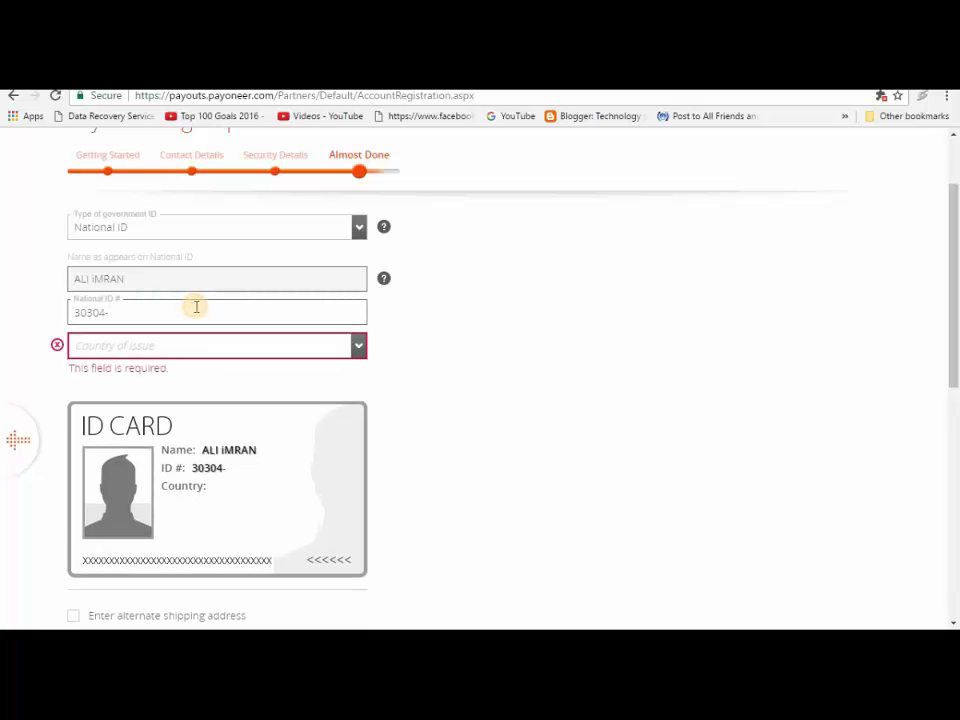
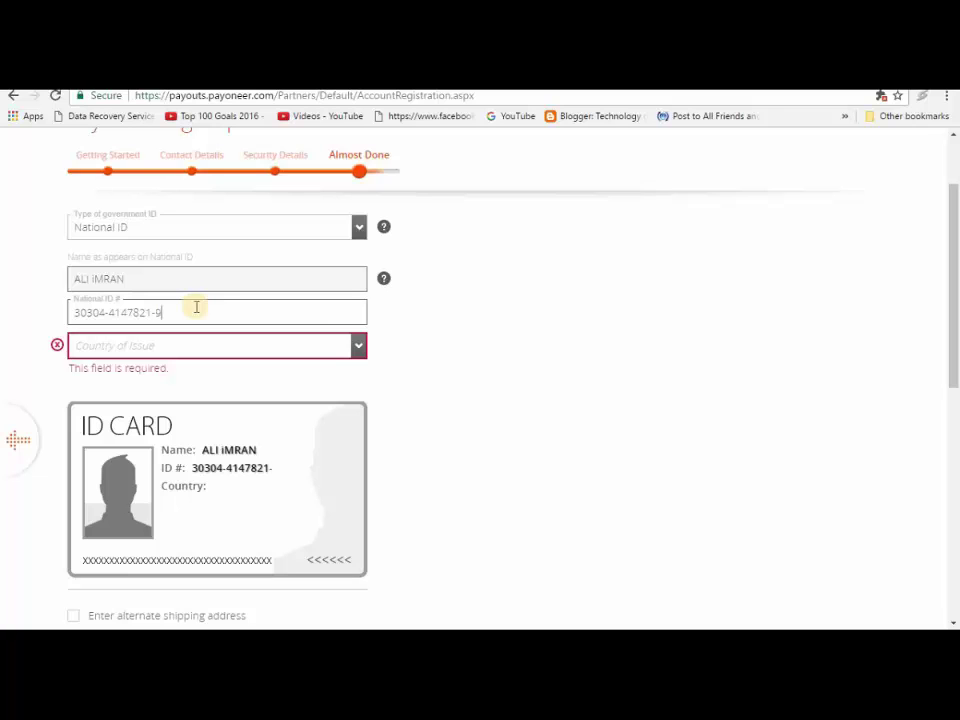
# Step: Choose Pakistan as the country of issue and recheck the ID number flagged invalid
pyautogui.click(208, 346)
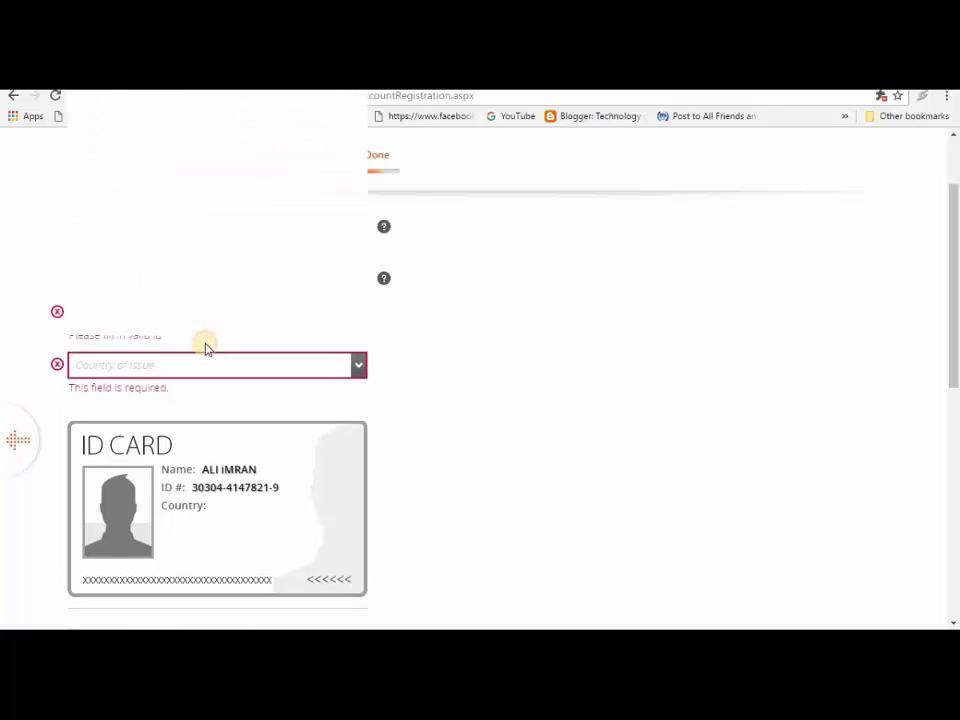
pyautogui.scroll(-20, 192, 318)
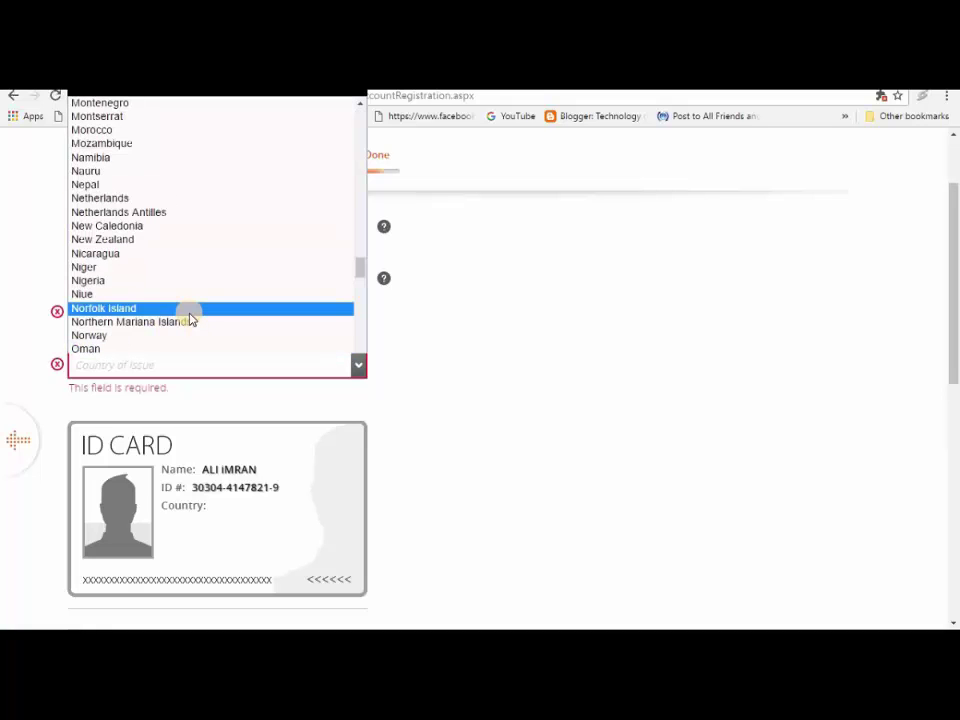
pyautogui.scroll(-1, 192, 318)
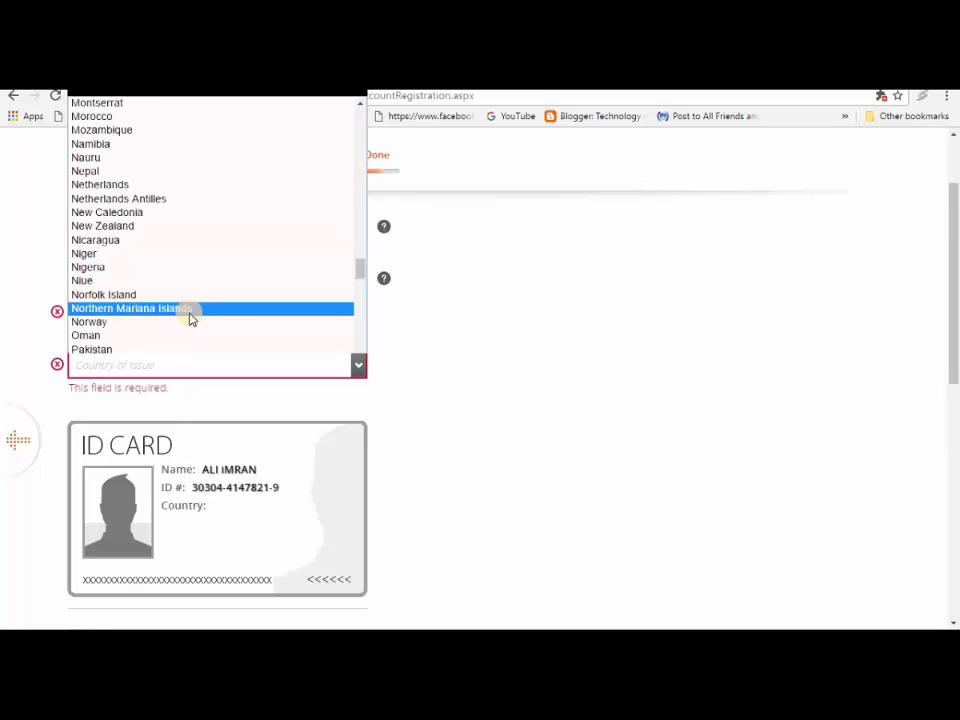
pyautogui.press('Escape')
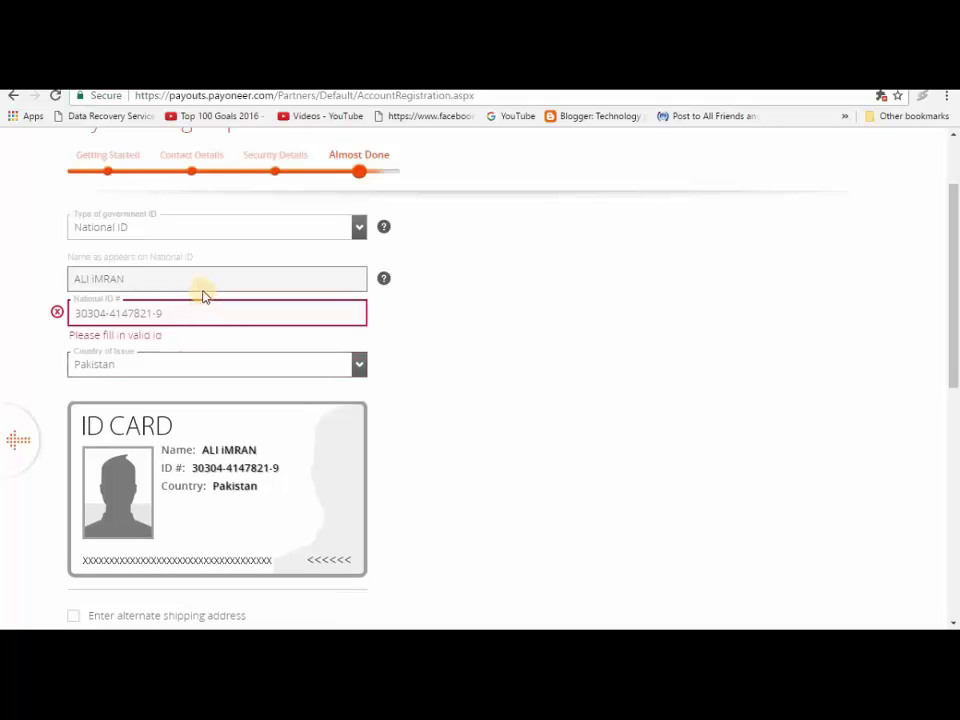
pyautogui.click(198, 313)
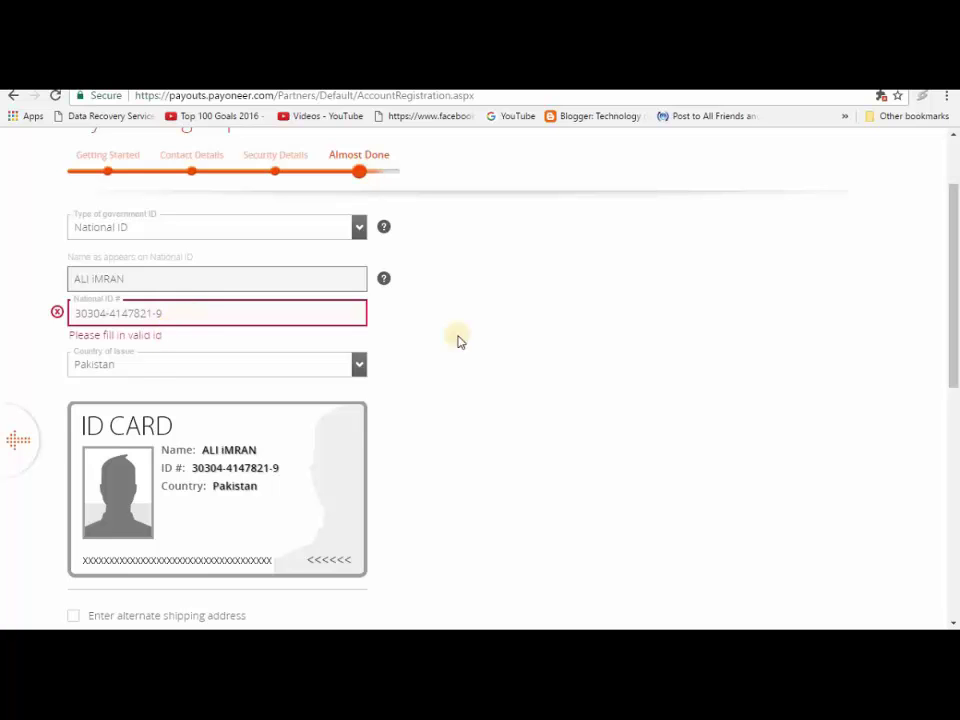
pyautogui.moveTo(951, 249); pyautogui.dragTo(953, 363)
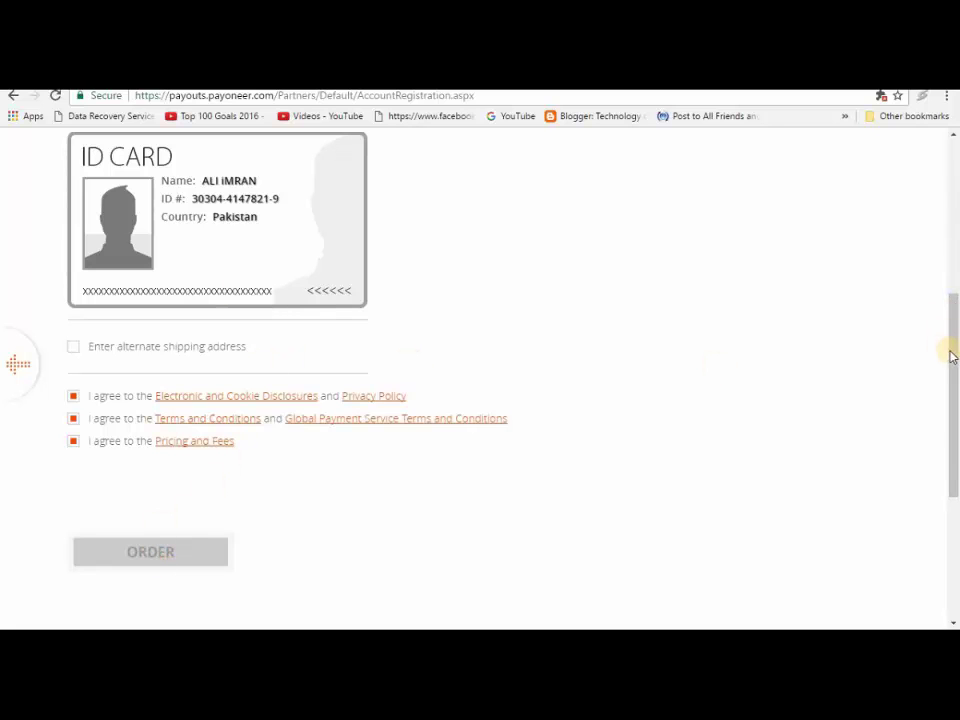
pyautogui.moveTo(951, 357); pyautogui.dragTo(945, 249)
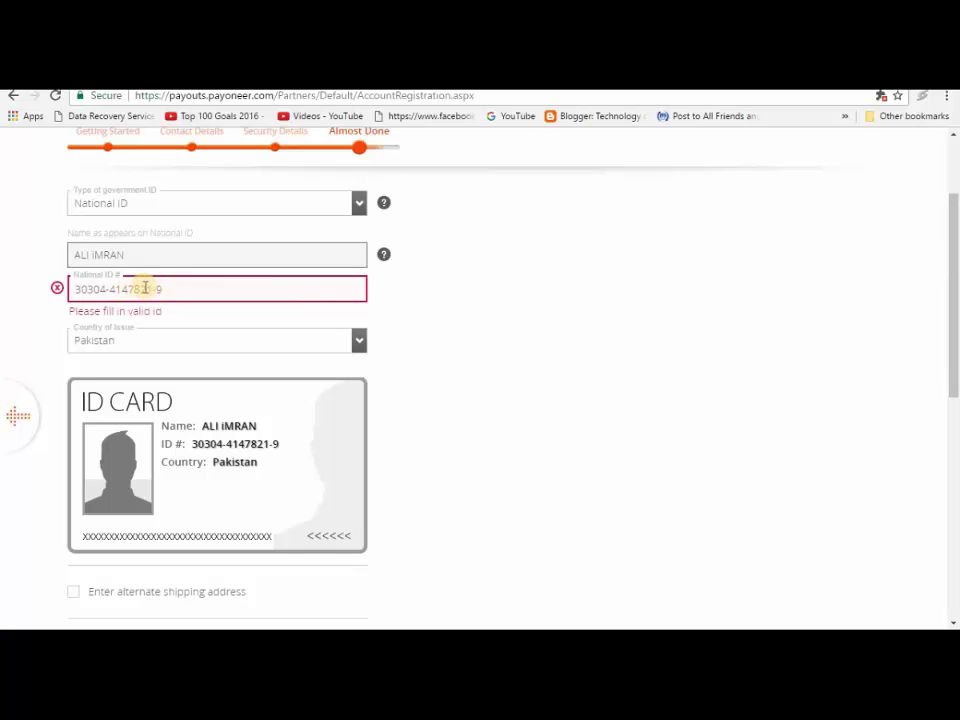
# Step: Insert a missing digit 1 into the National ID number, keeping Pakistan as country of issue
pyautogui.click(148, 288)
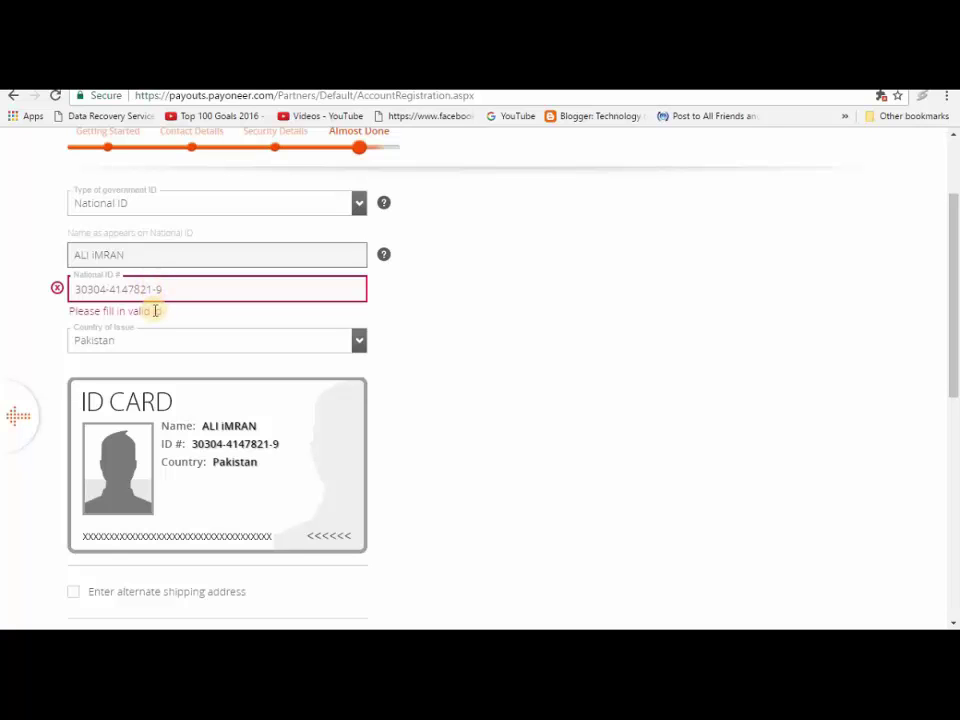
pyautogui.write('1')
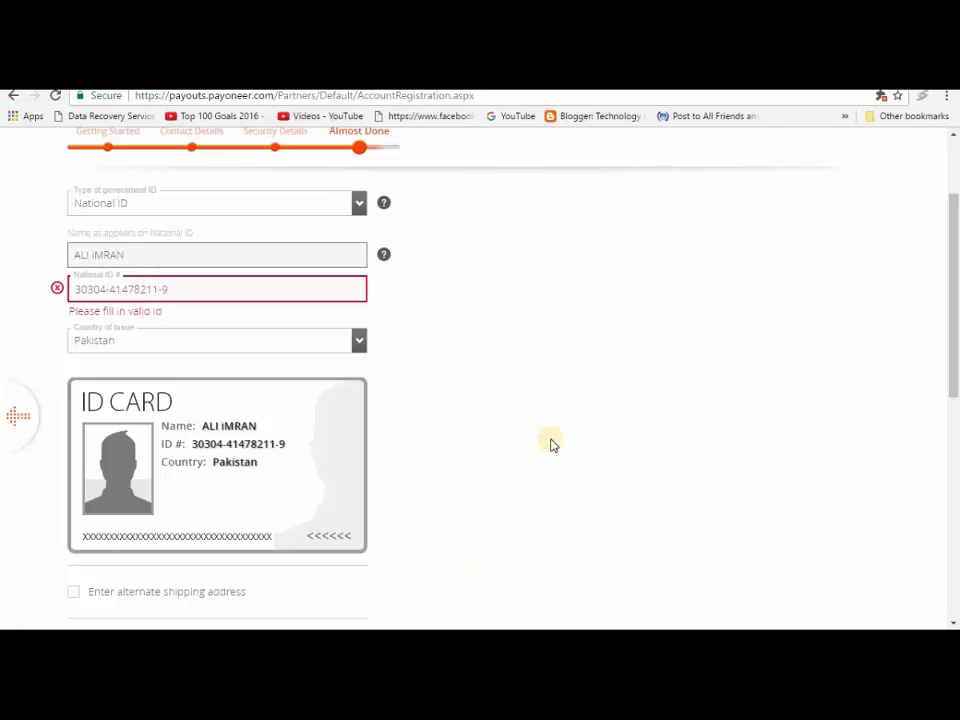
pyautogui.click(138, 337)
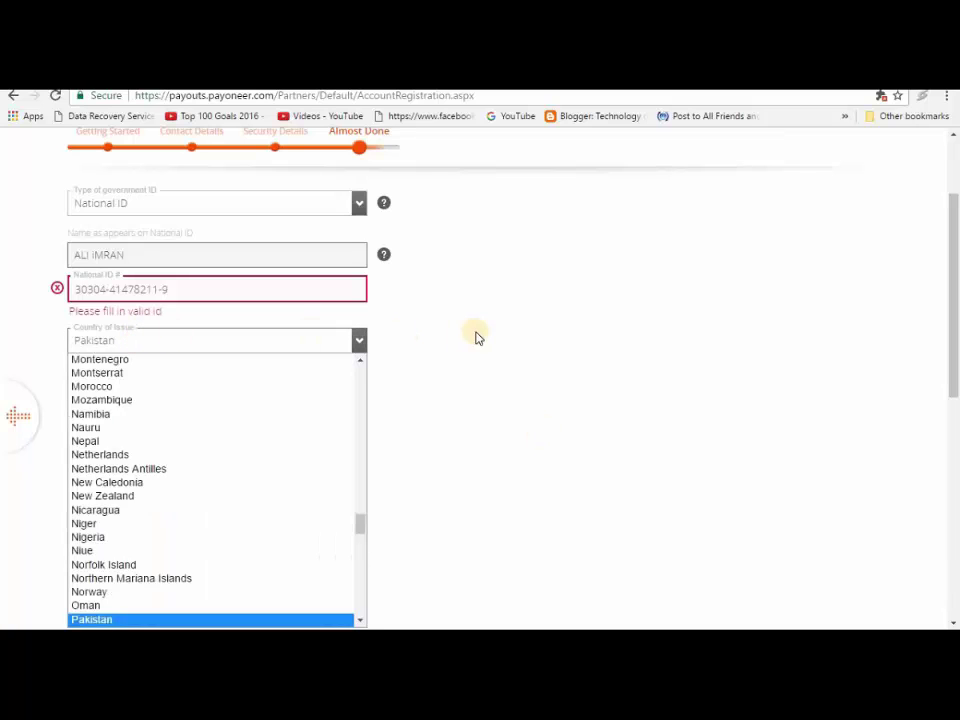
pyautogui.click(392, 321)
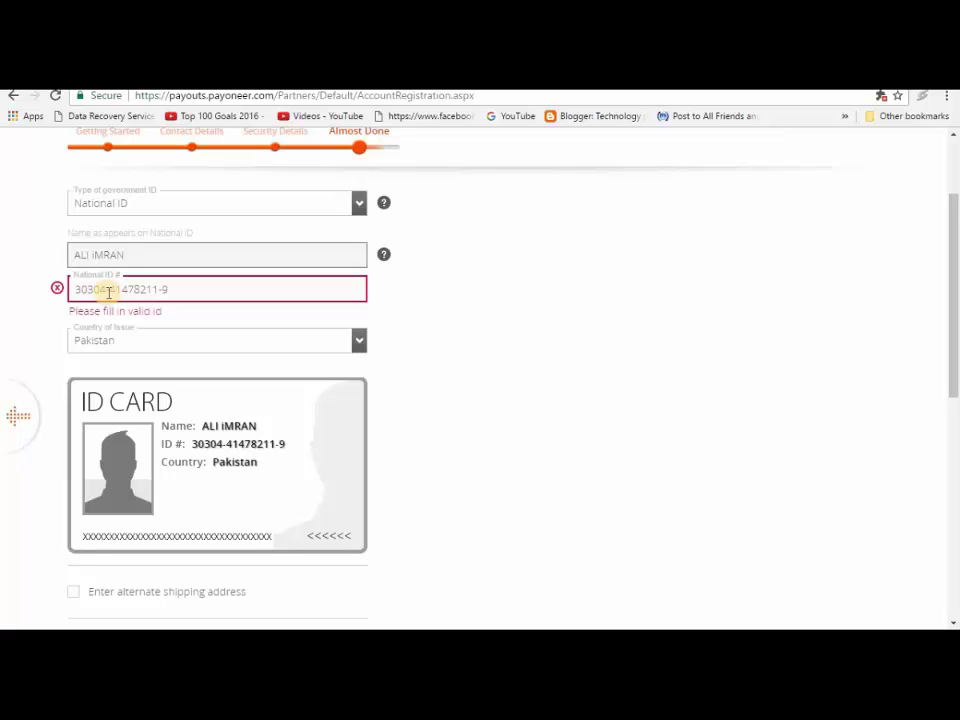
# Step: Change the ID number's leading 30 to 33 and leave the field to recheck validation
pyautogui.click(88, 290)
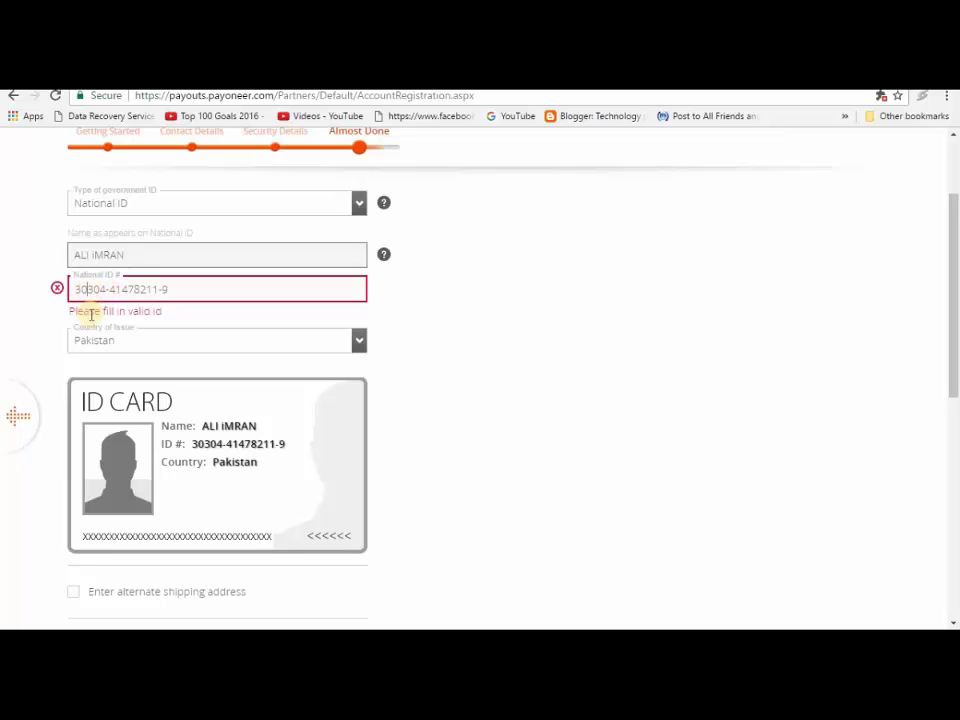
pyautogui.press('BackSpace')
pyautogui.write('1')
pyautogui.press('BackSpace')
pyautogui.write('1')
pyautogui.press('BackSpace')
pyautogui.write('31')
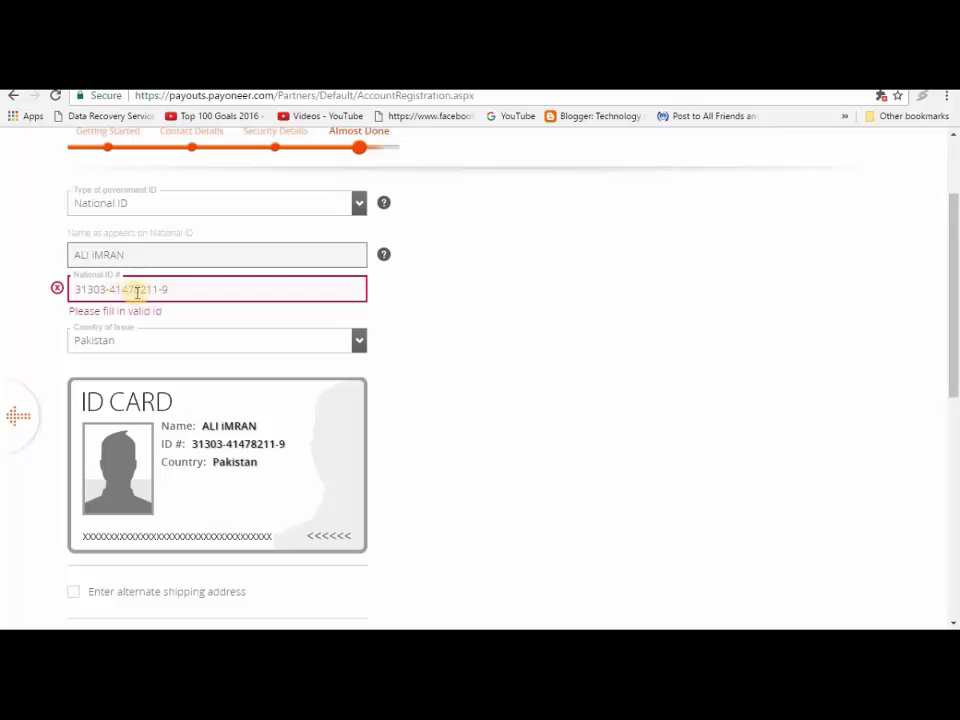
pyautogui.click(418, 372)
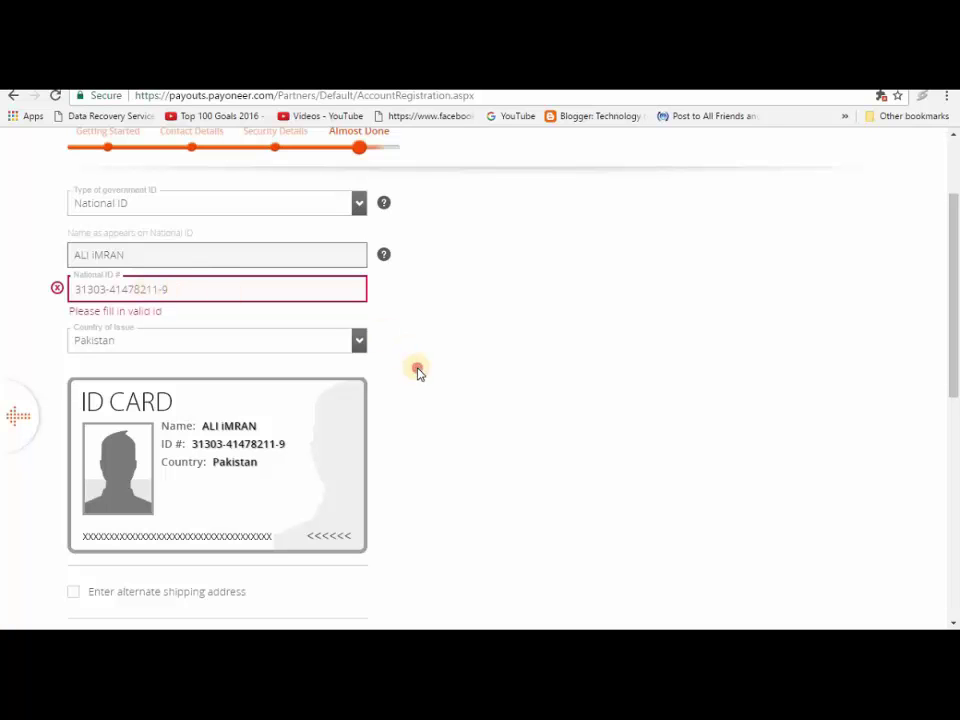
# Step: Scroll down the page to review the three agreements
pyautogui.moveTo(951, 279); pyautogui.dragTo(953, 345)
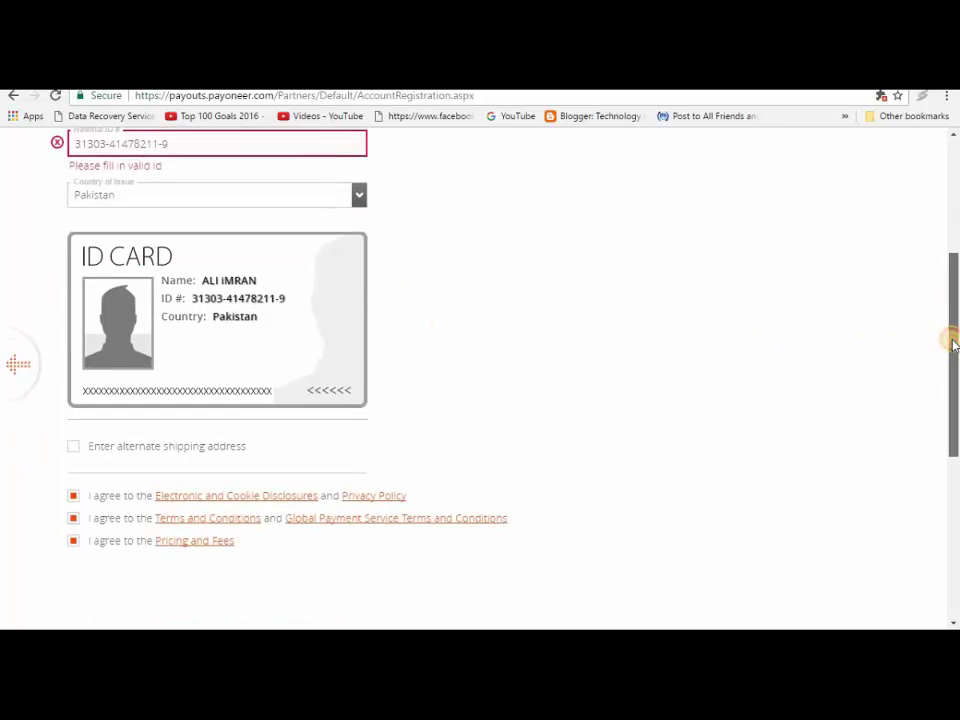
pyautogui.click(957, 282)
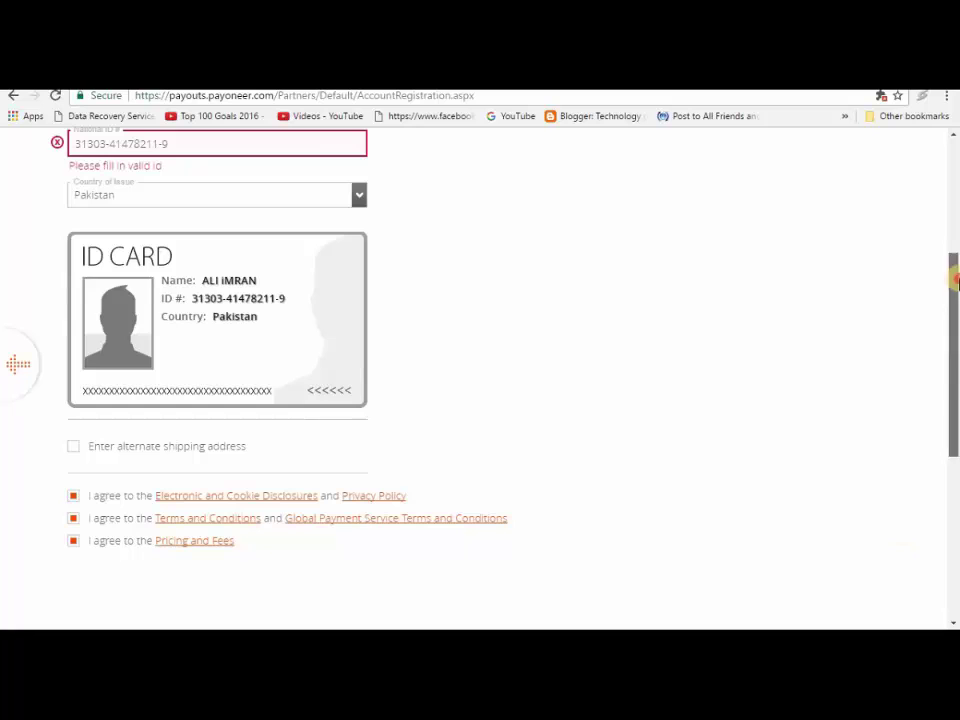
pyautogui.moveTo(957, 282); pyautogui.dragTo(955, 165)
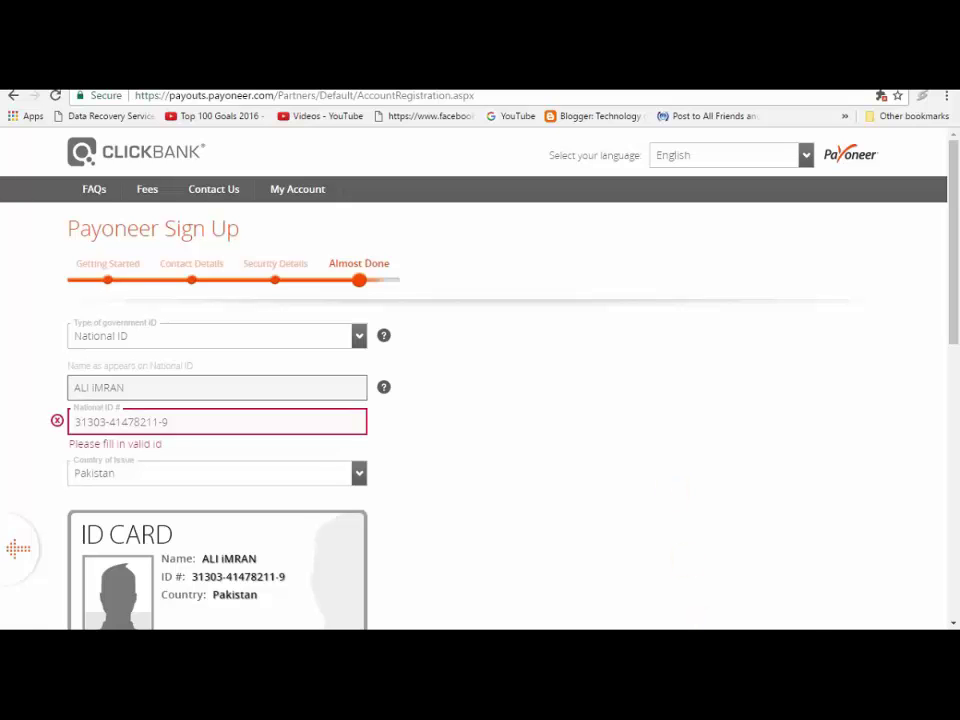
pyautogui.rightClick(737, 585)
pyautogui.click(724, 545)
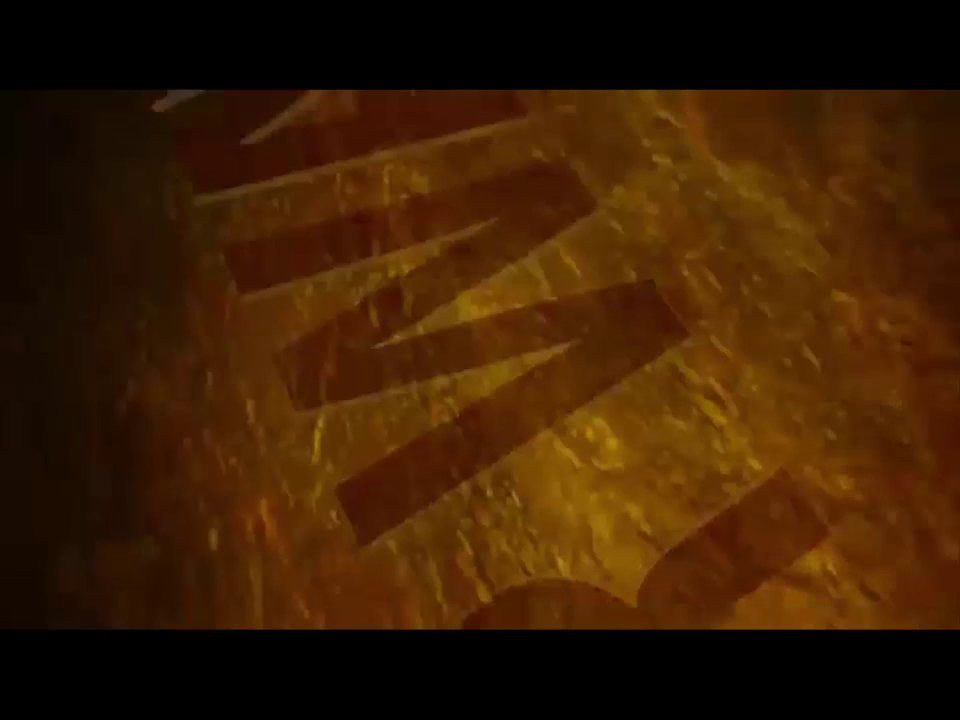